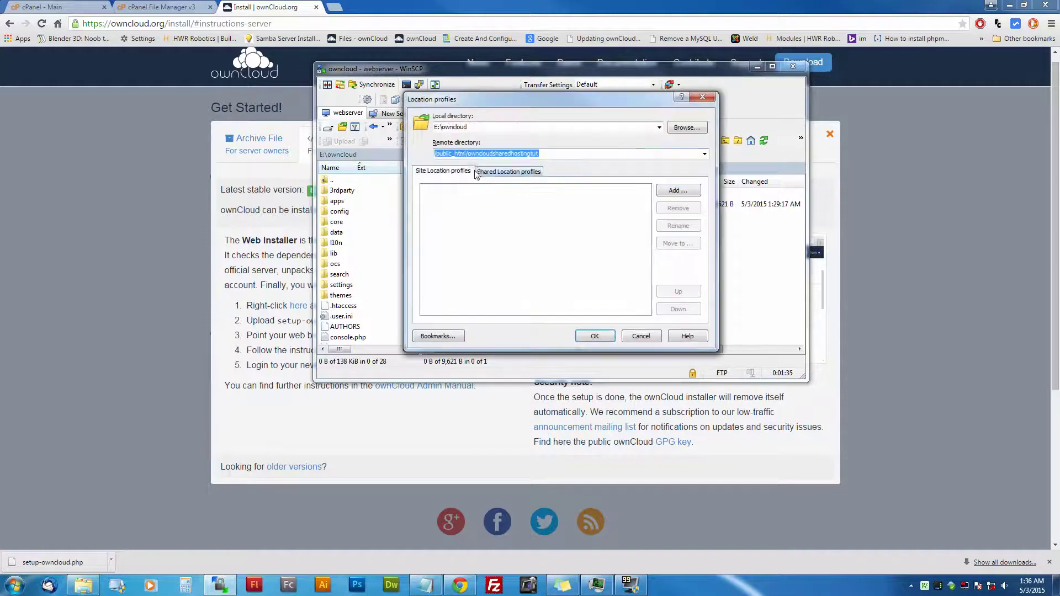
Step: Confirm the /public_html/owncloudsharedhostingtut remote path in Location profiles, then close it and minimise WinSCP
double_click(502, 154)
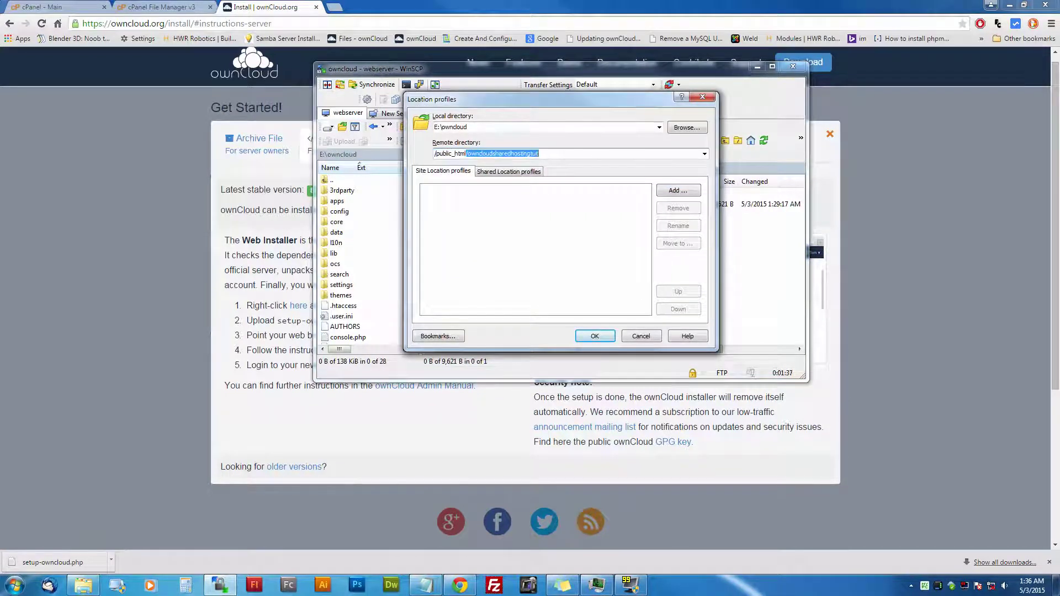
click(469, 153)
double_click(469, 153)
click(703, 97)
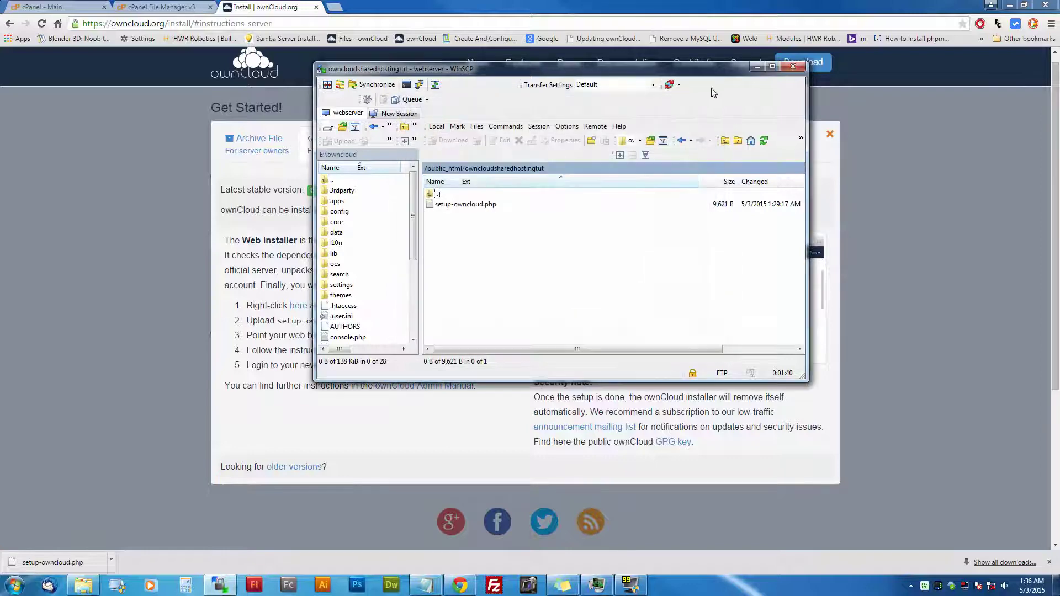
click(757, 66)
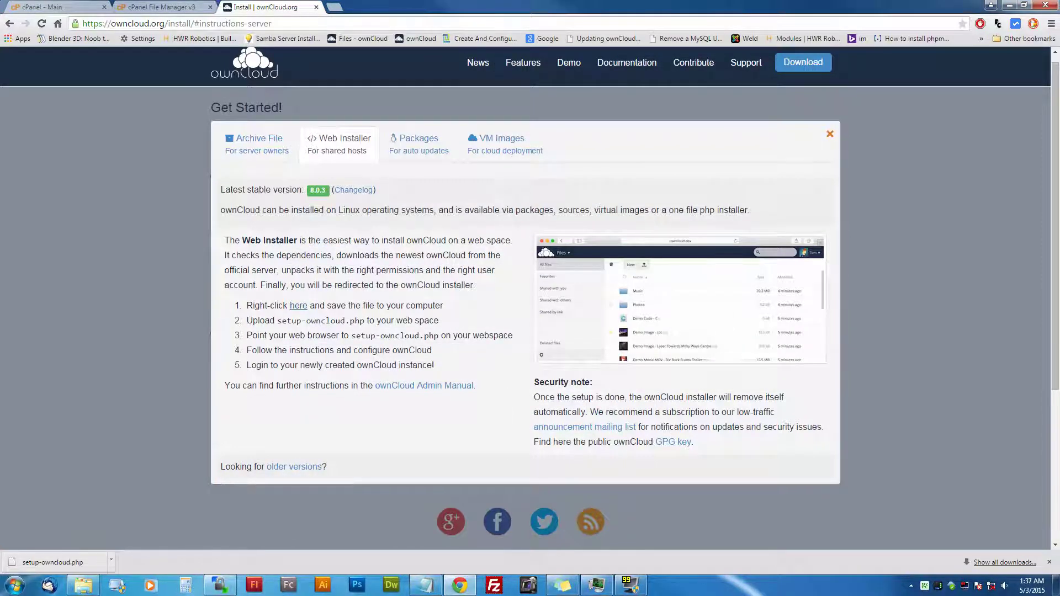
click(177, 24)
text(www)
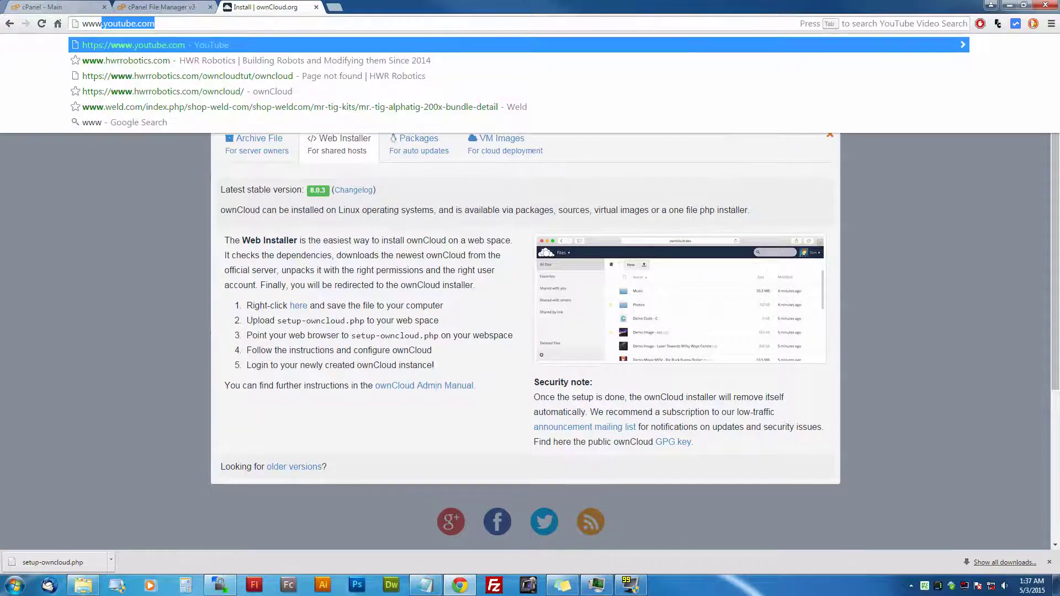
text(.hwrrobotics.com)
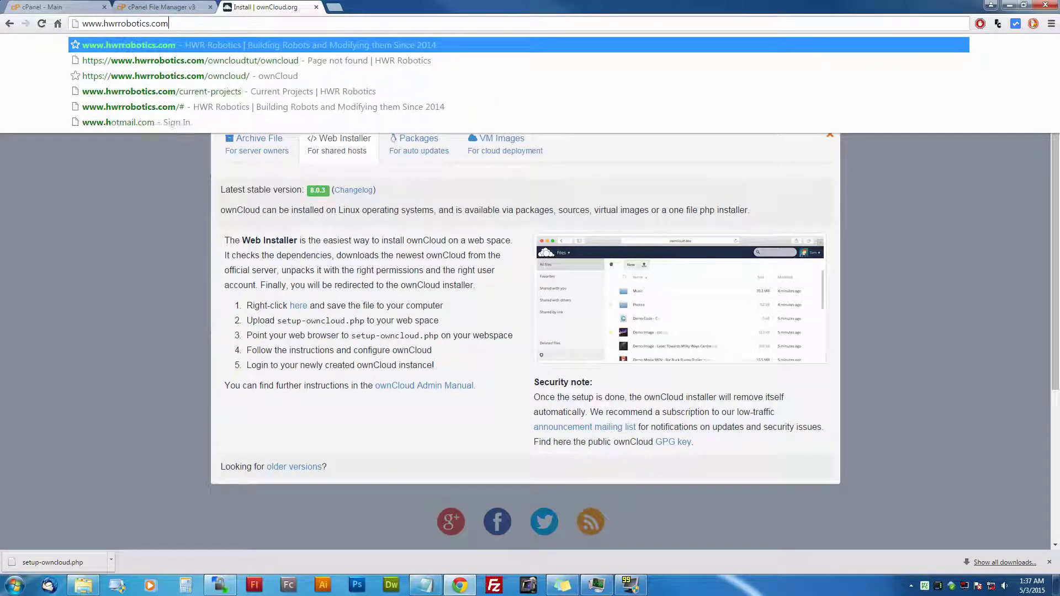
key(Right)
text(/)
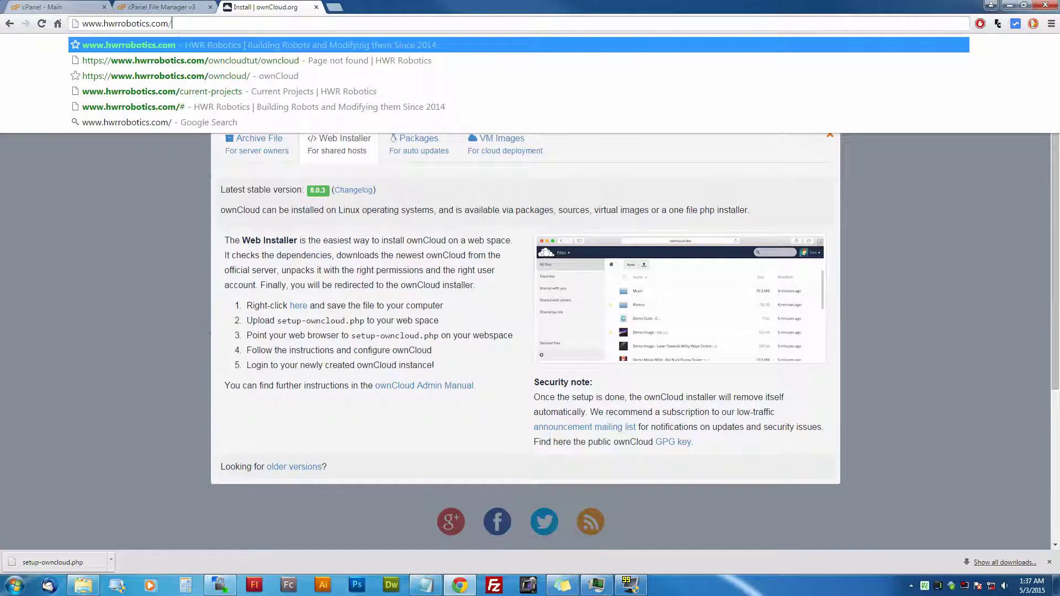
text(owncloudsharedhostingtut/owncloud)
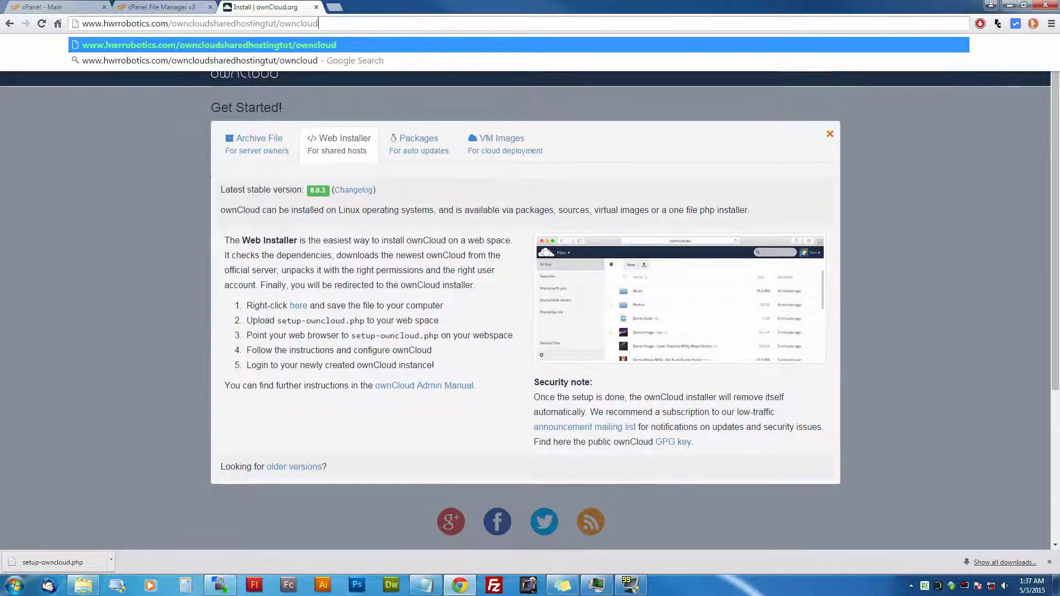
key(BackSpace)
key(BackSpace)
key(BackSpace)
key(BackSpace)
key(BackSpace)
key(BackSpace)
key(BackSpace)
key(BackSpace)
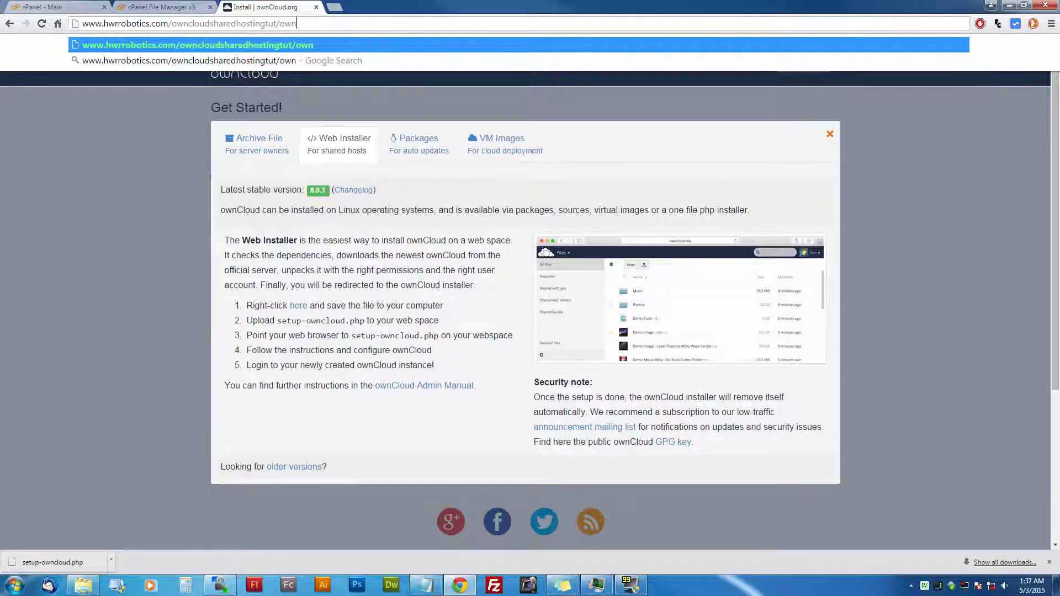
text(setup-)
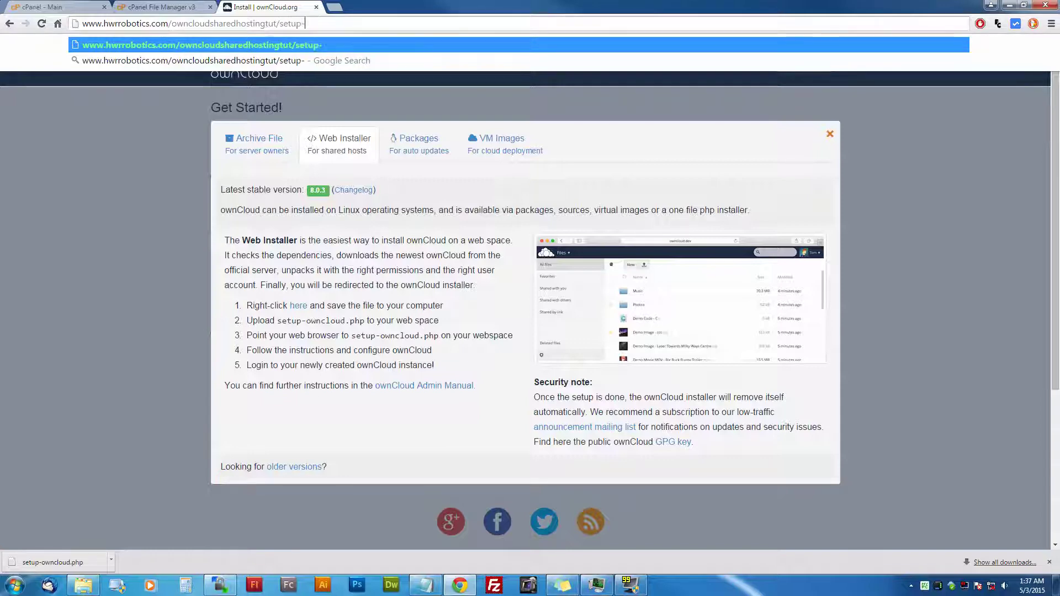
text(owncloud.)
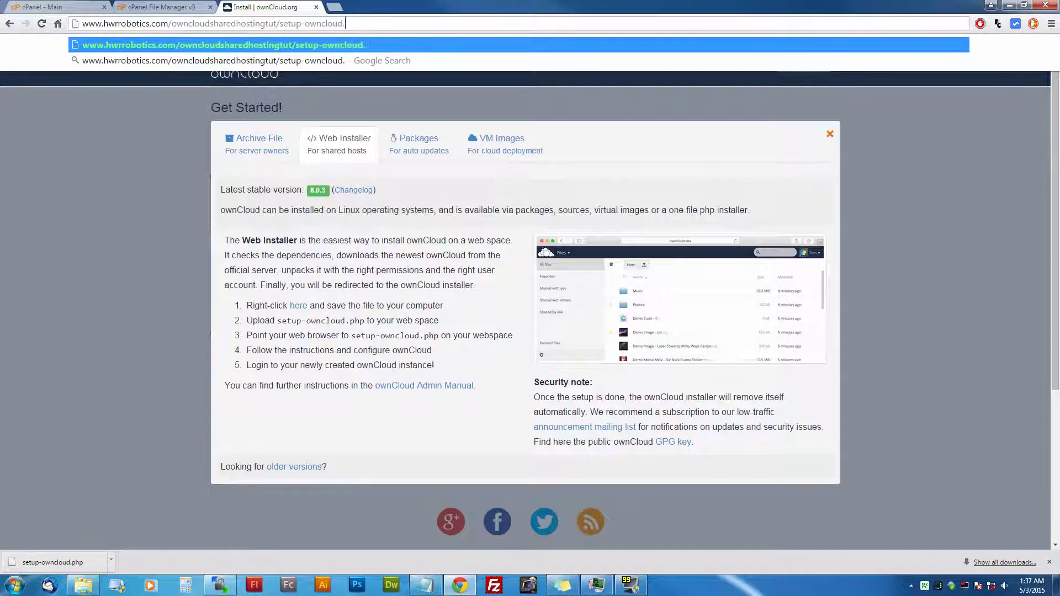
text(php)
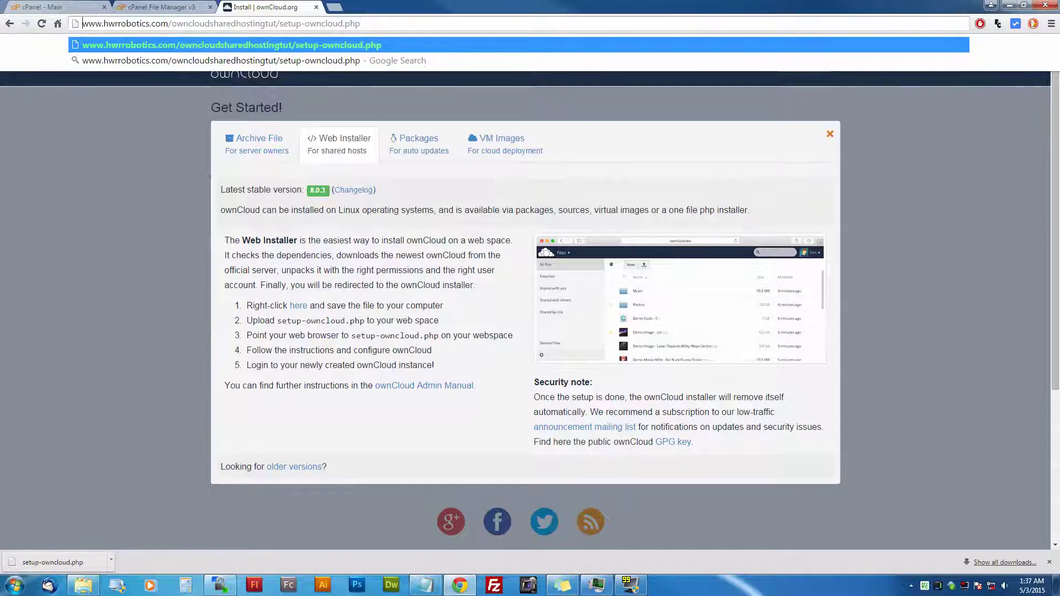
text(https://)
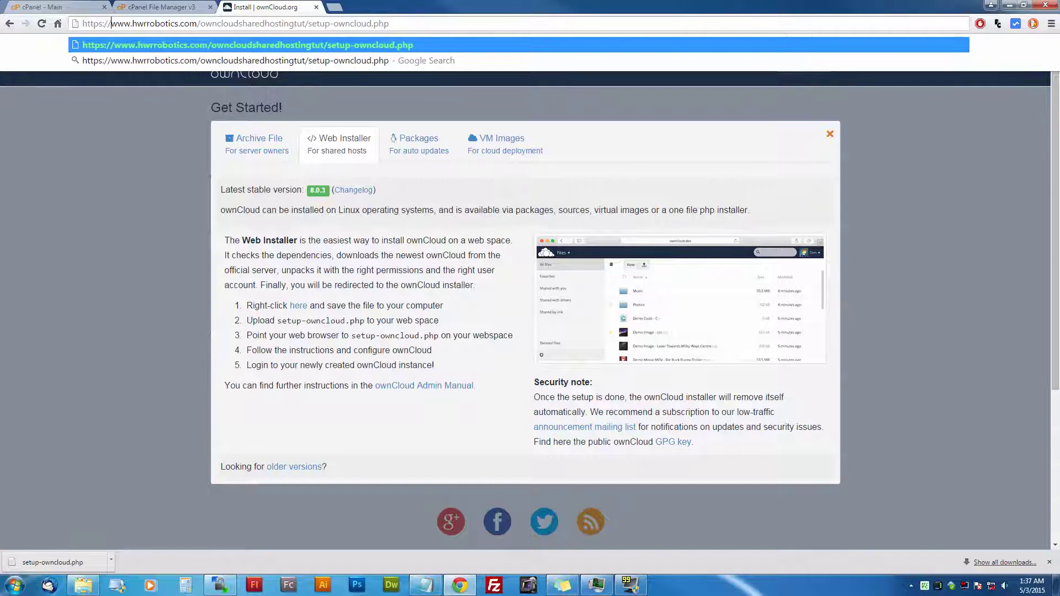
key(Return)
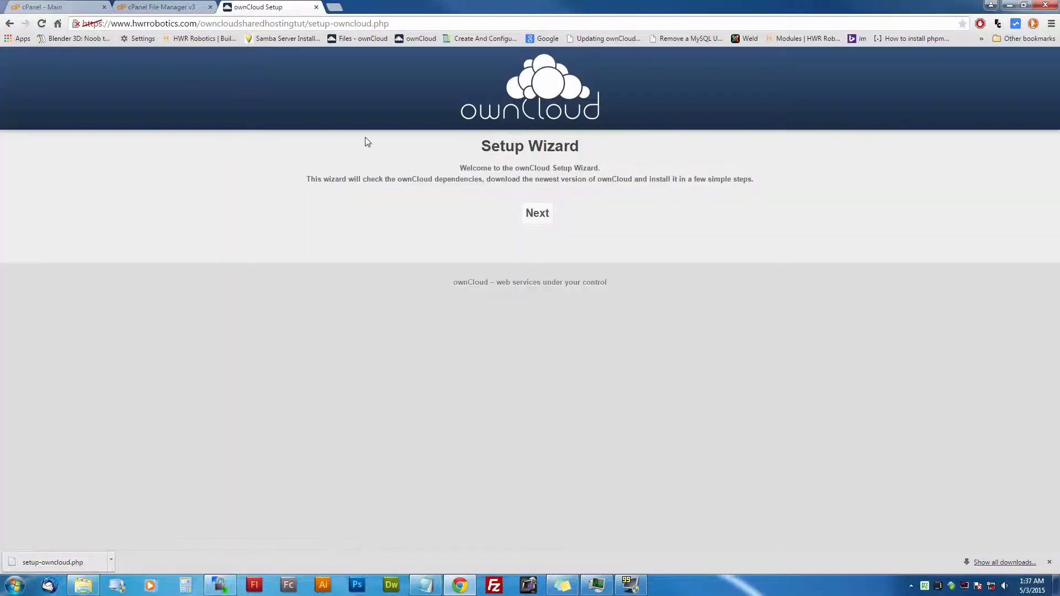
Step: Pass the dependency check and install into the current directory '.' instead of an owncloud subfolder
click(538, 221)
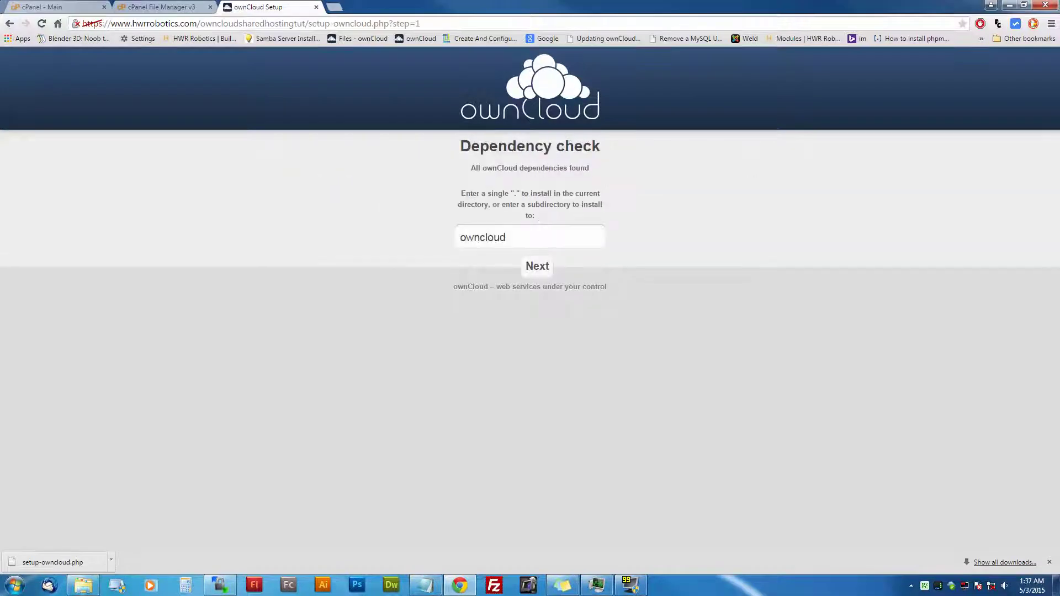
drag(507, 238, 450, 241)
click(458, 239)
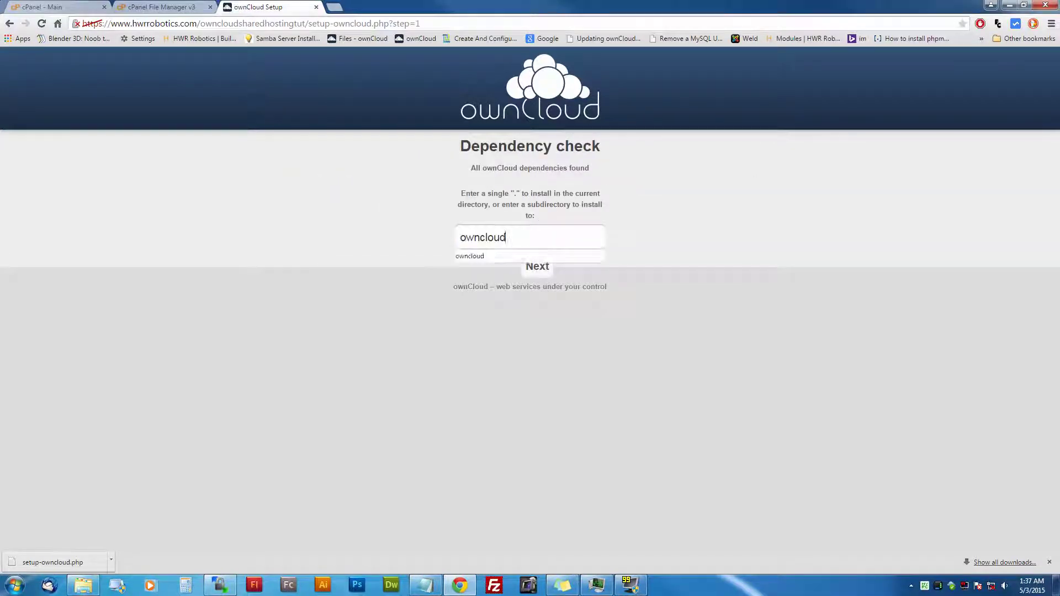
click(537, 266)
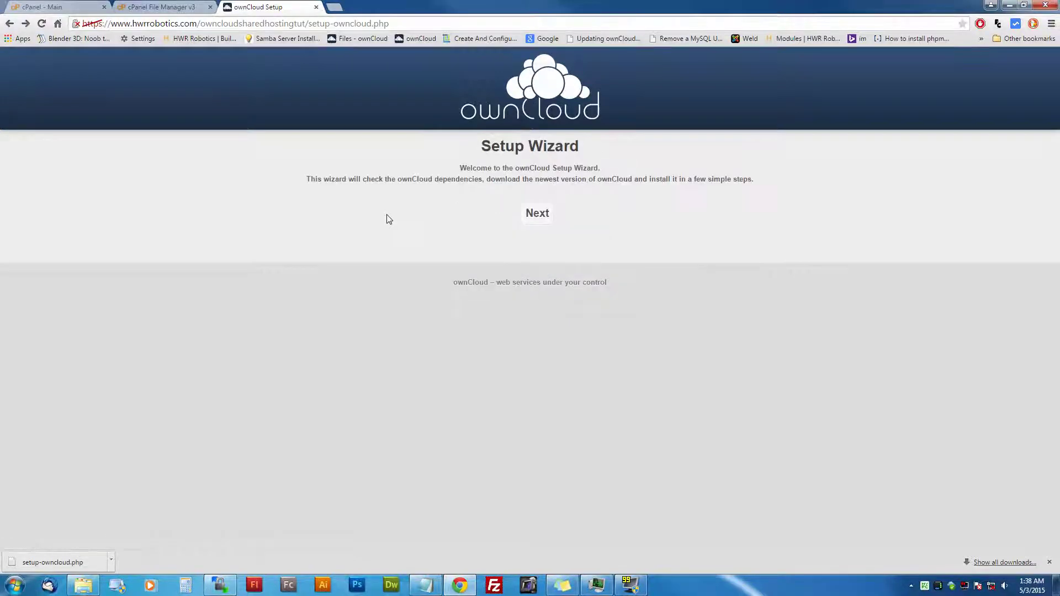
click(528, 217)
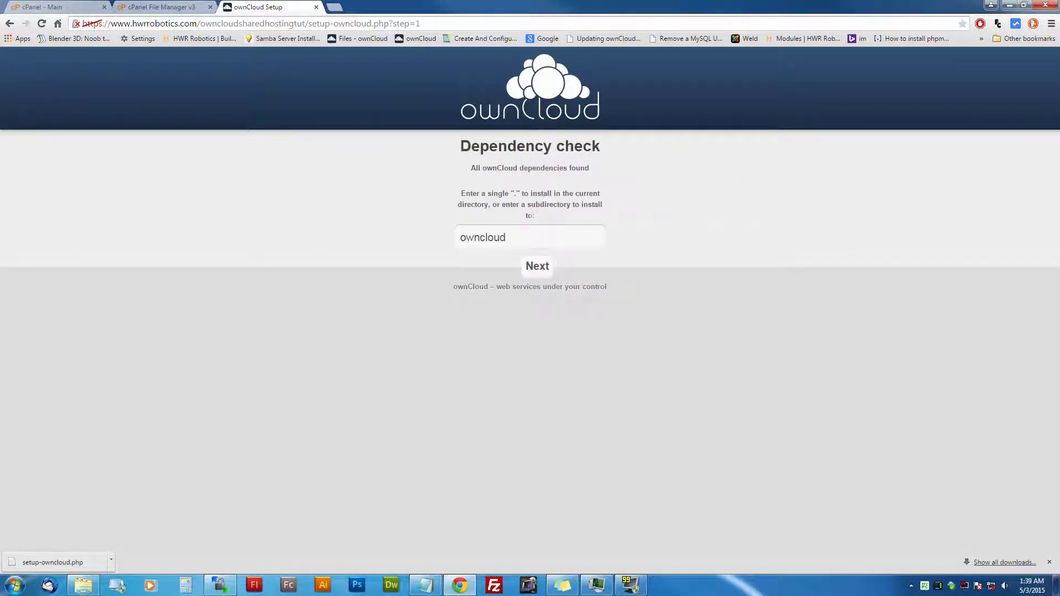
text(".)
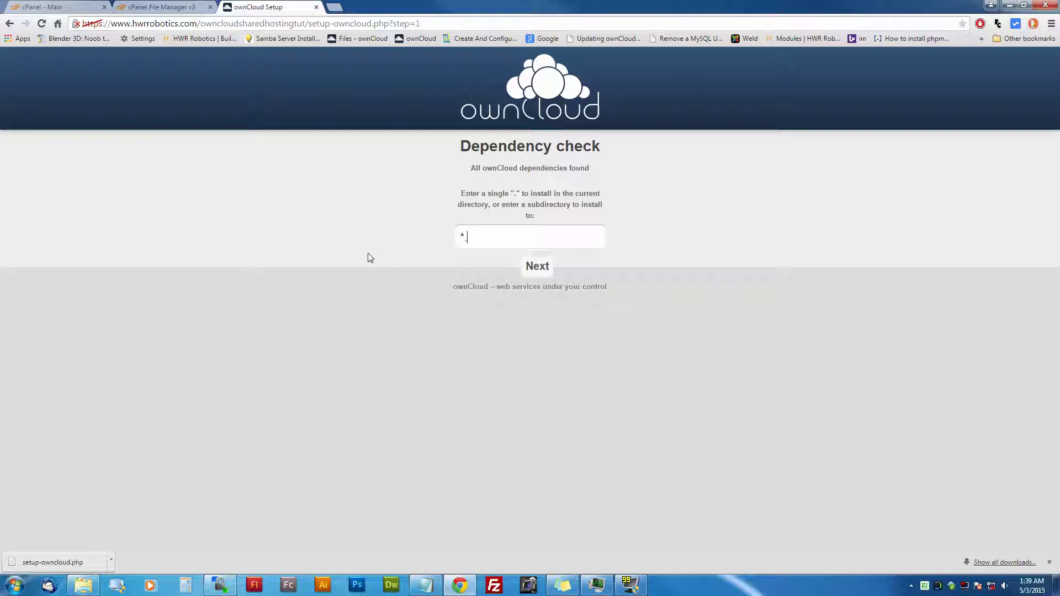
click(529, 270)
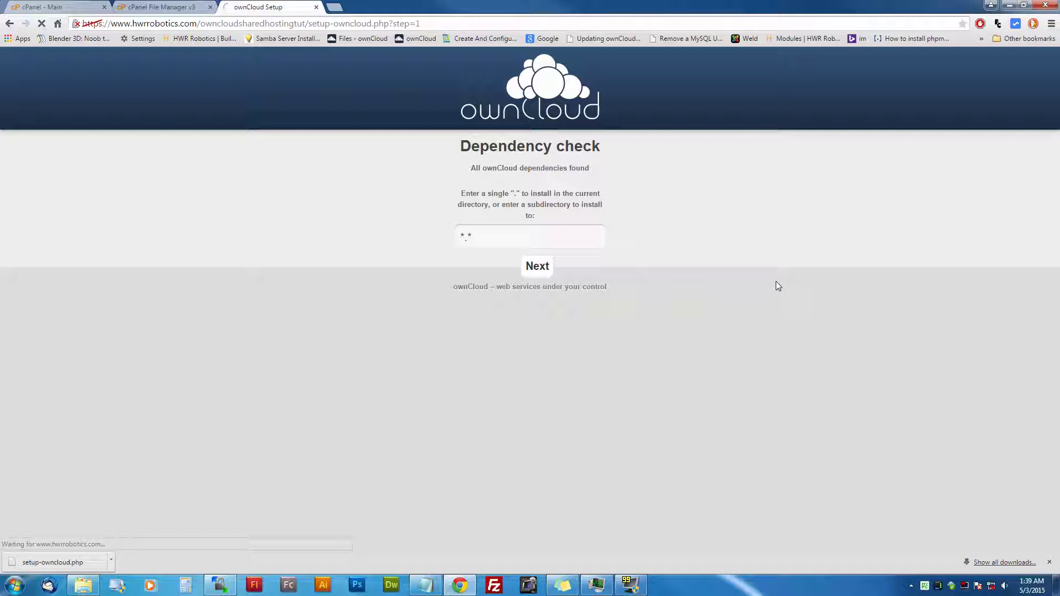
Step: Add a Notepad line saying ownCloud's download may take a while depending on server speed
click(426, 586)
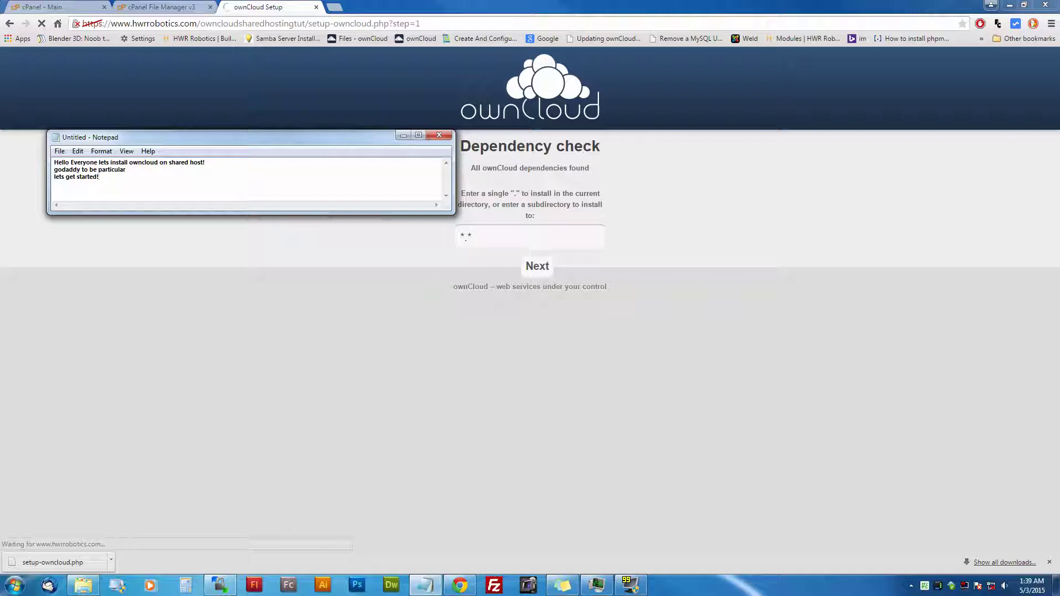
key(Return)
text(owncloud is downloading and depending ont h)
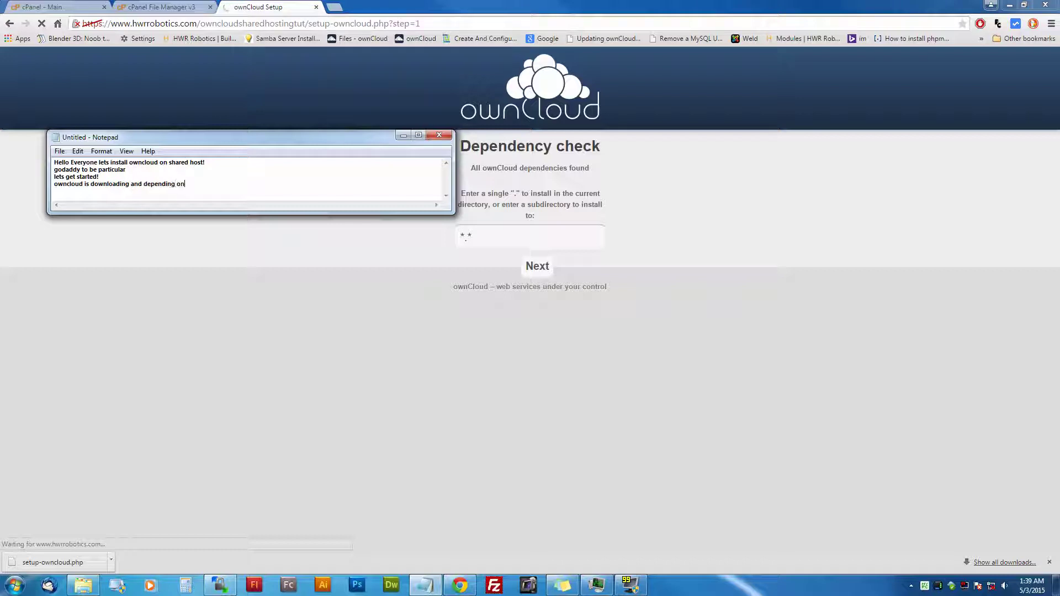
key(BackSpace)
key(BackSpace)
key(BackSpace)
text(the speed of your se)
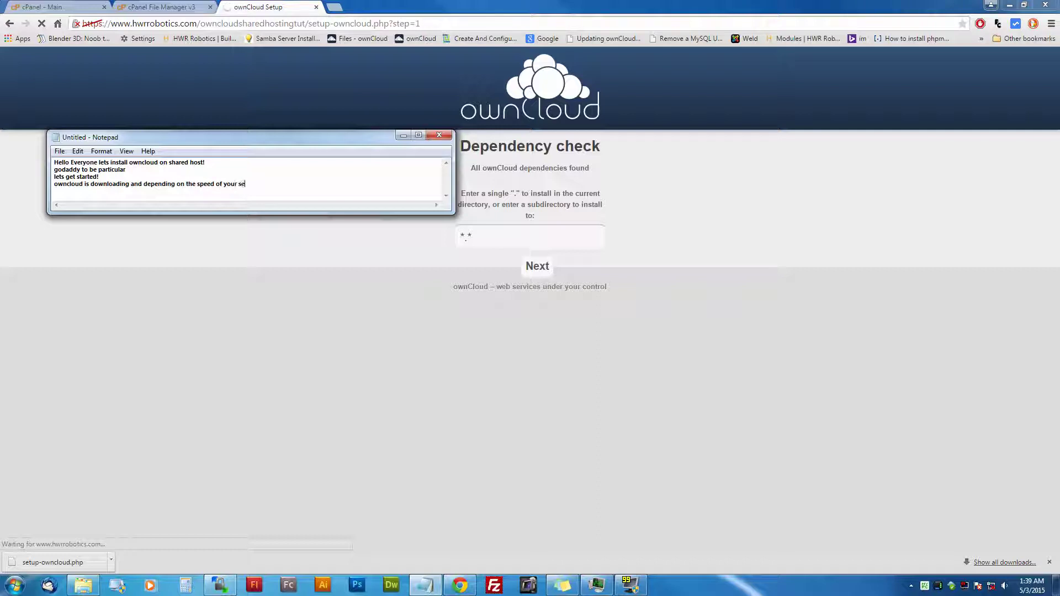
text(rver ad)
key(BackSpace)
text(s well as owncloud's )
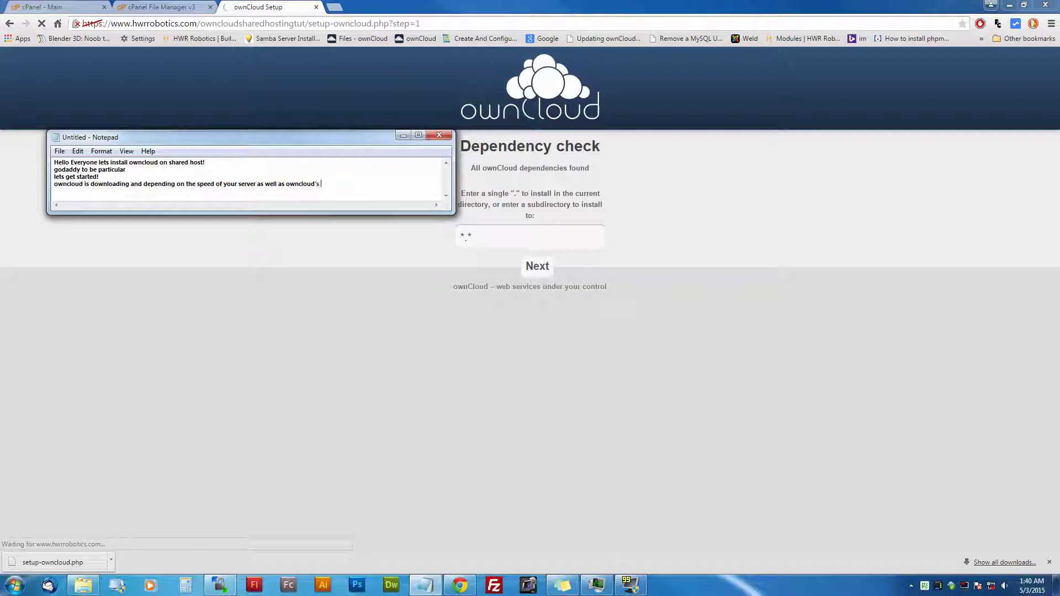
text(it may take a while to download)
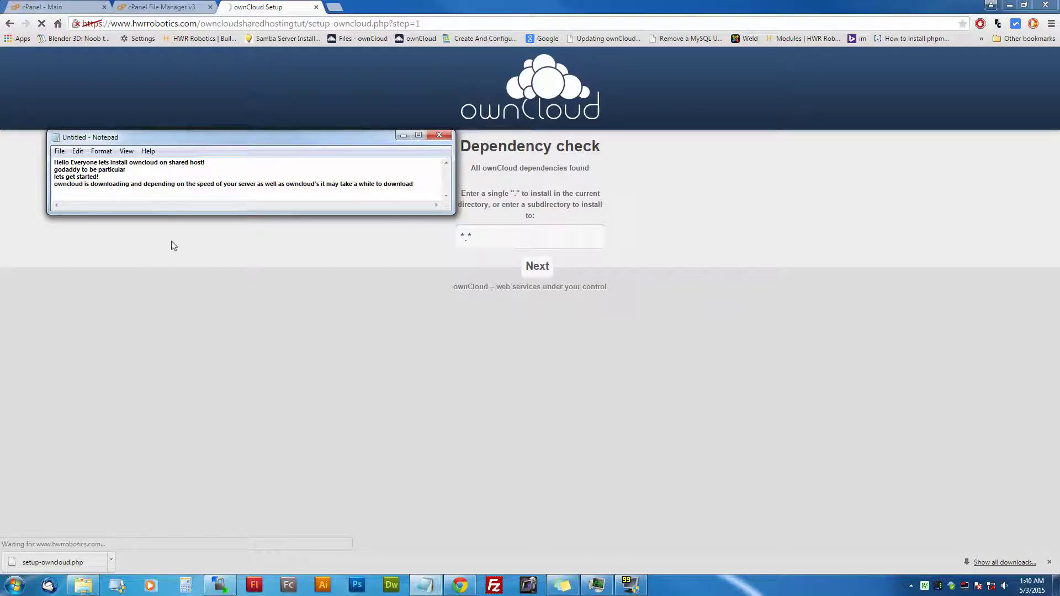
click(205, 244)
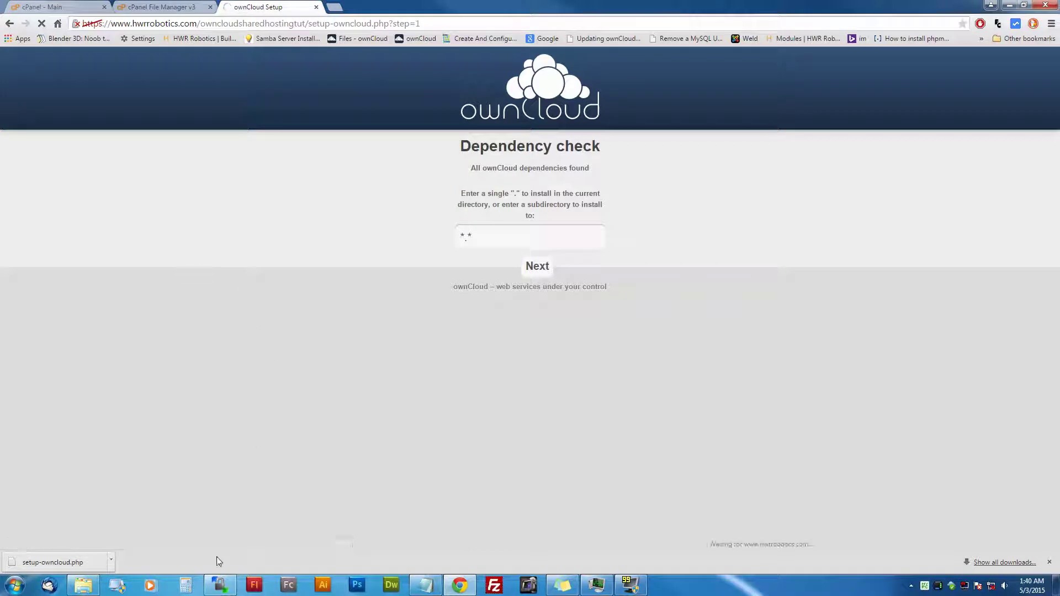
Step: Refresh WinSCP's remote owncloudsharedhostingtut file listing several times
click(219, 585)
right_click(551, 293)
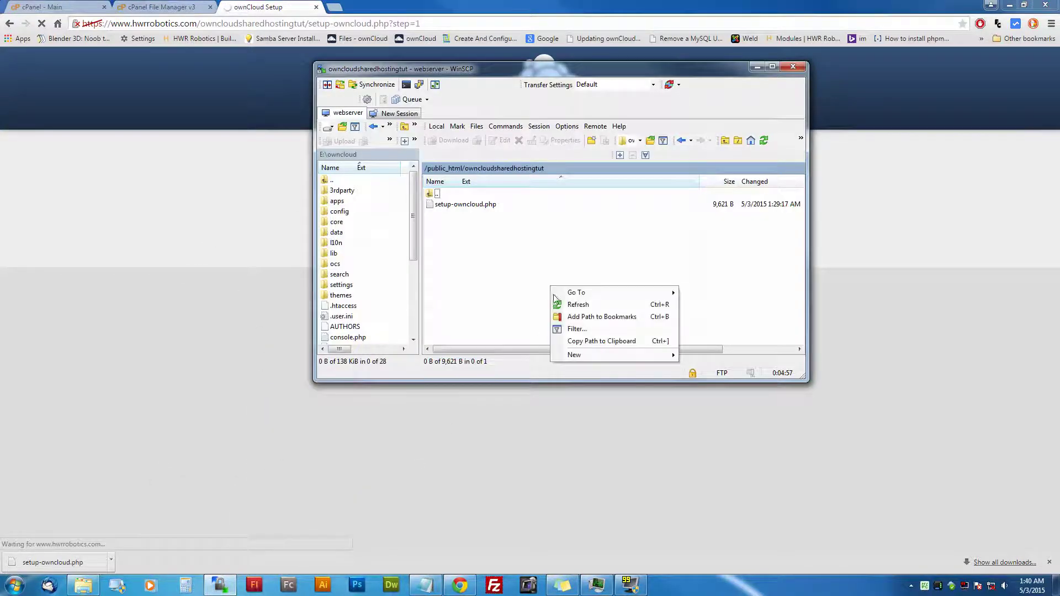
click(561, 304)
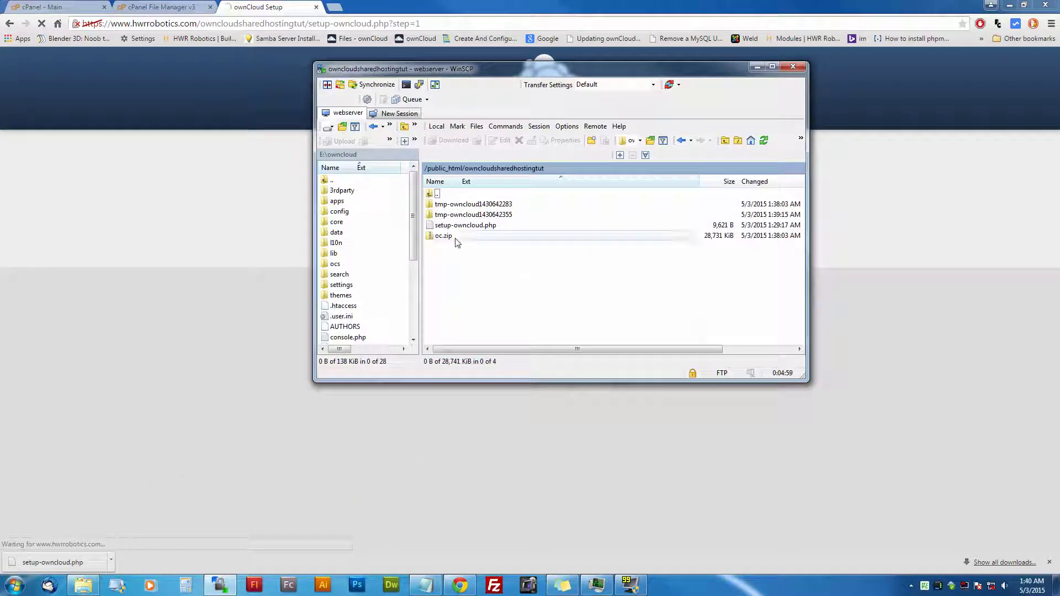
right_click(492, 267)
click(519, 285)
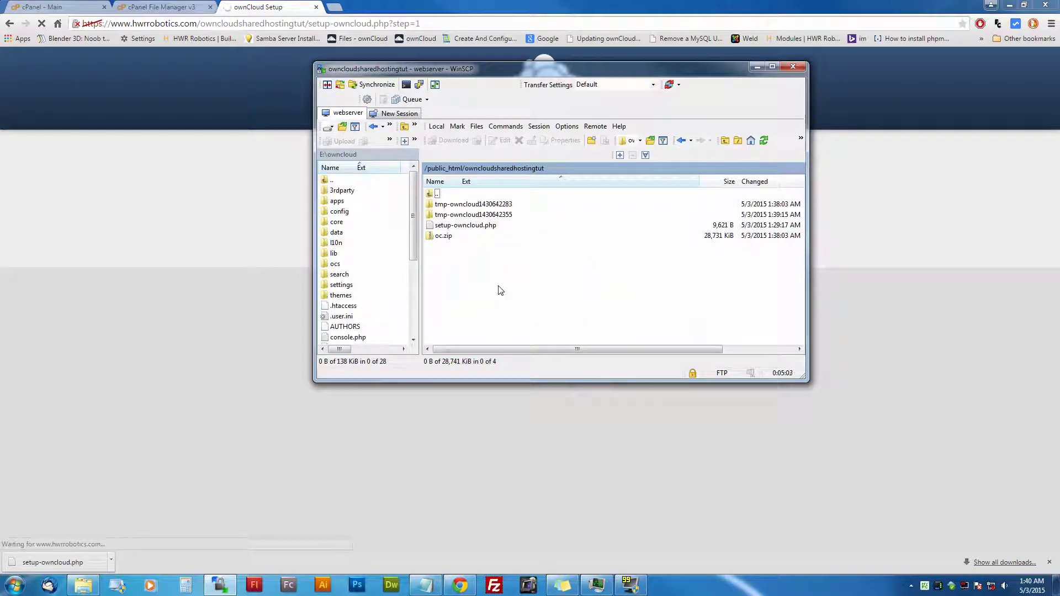
right_click(498, 286)
click(504, 303)
Step: Move and narrow WinSCP beside the setup page, then refresh the remote listing again
click(232, 267)
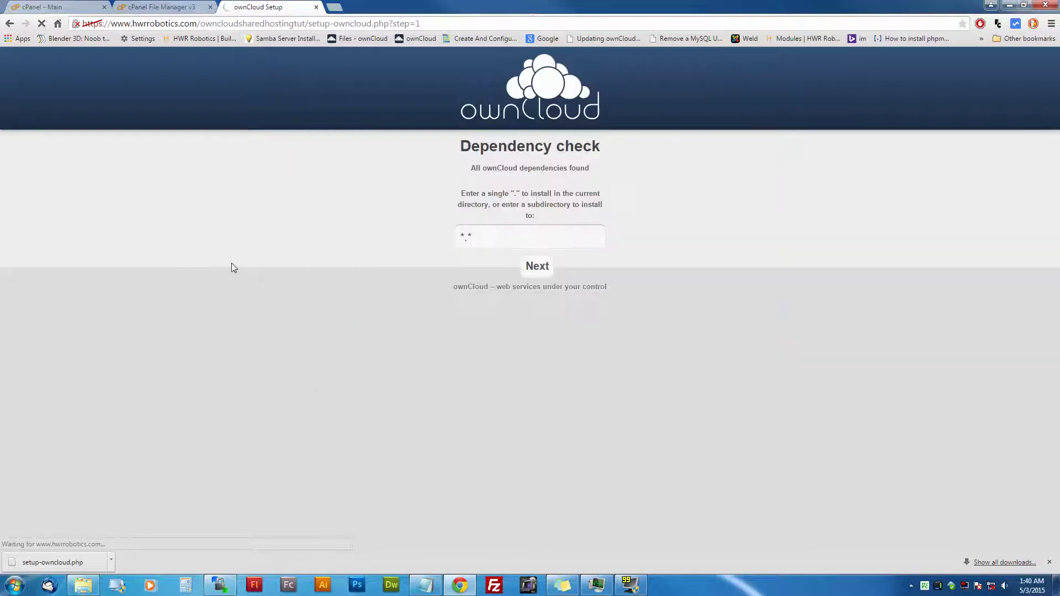
click(220, 586)
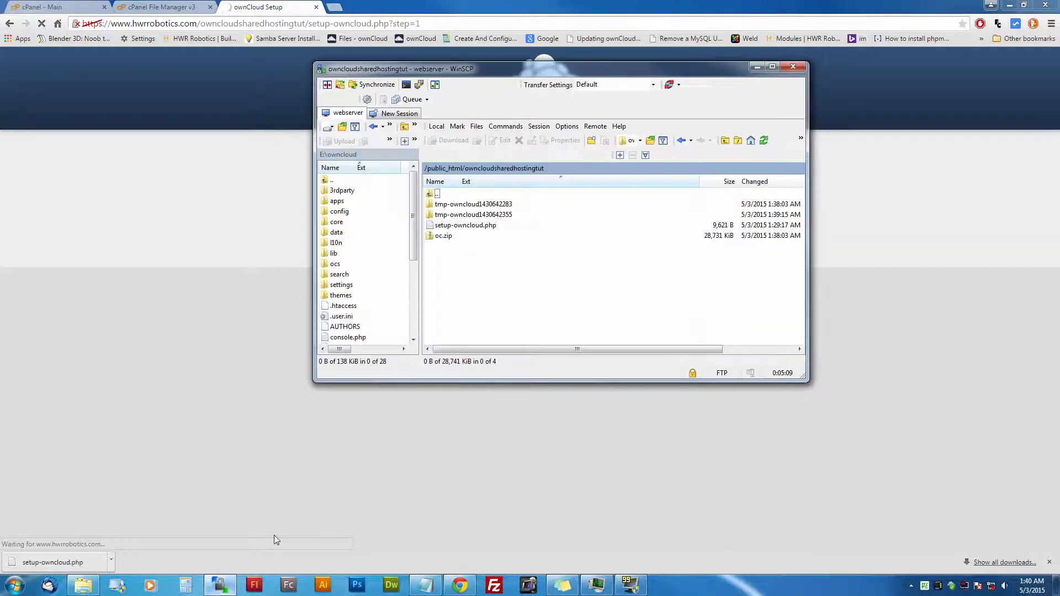
drag(559, 68, 804, 197)
drag(562, 225, 617, 224)
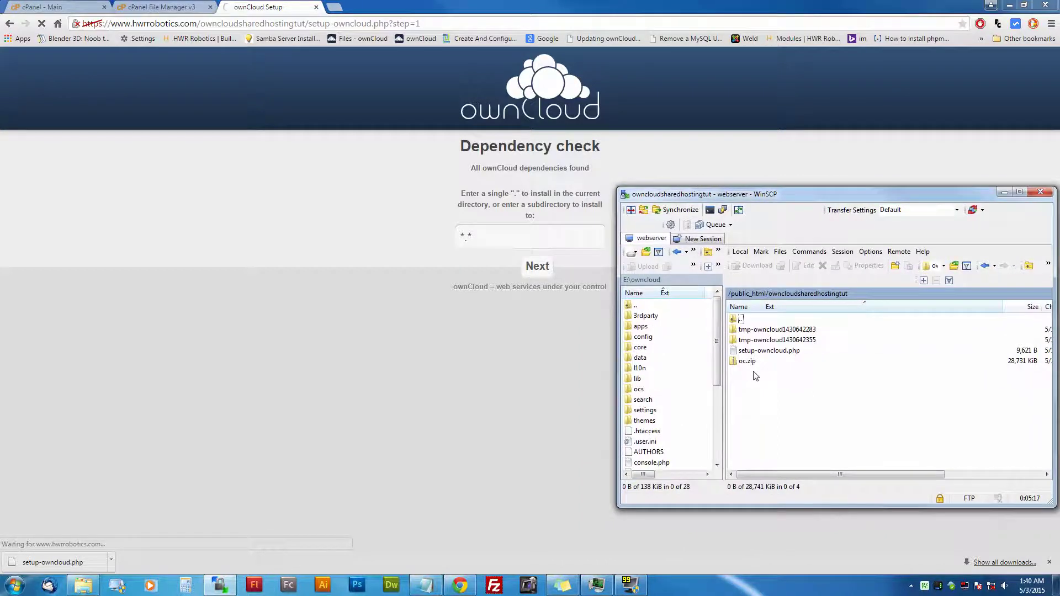
right_click(753, 372)
click(758, 390)
right_click(758, 391)
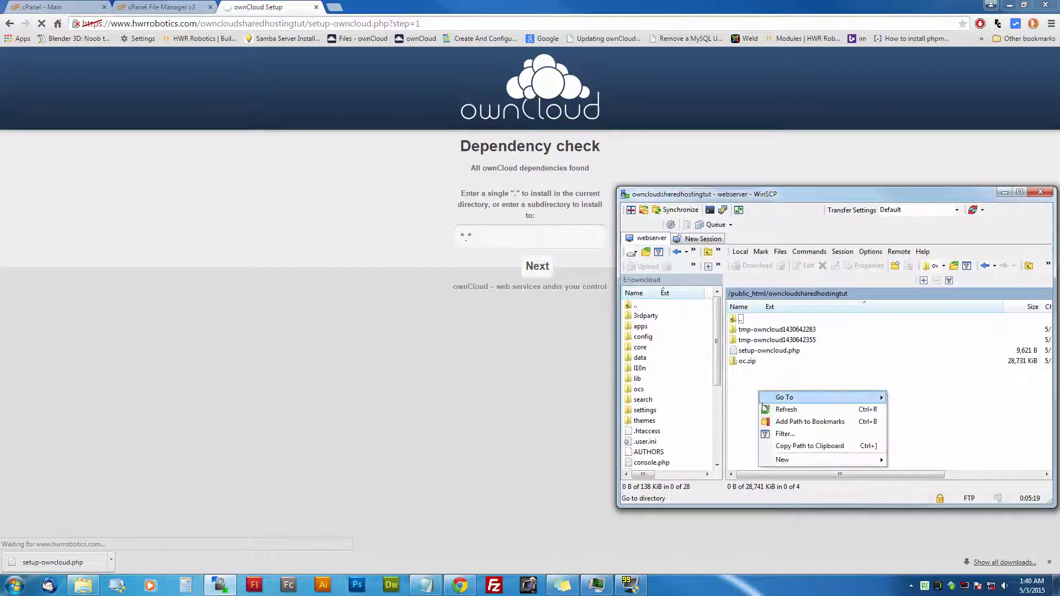
click(764, 410)
right_click(762, 408)
click(765, 427)
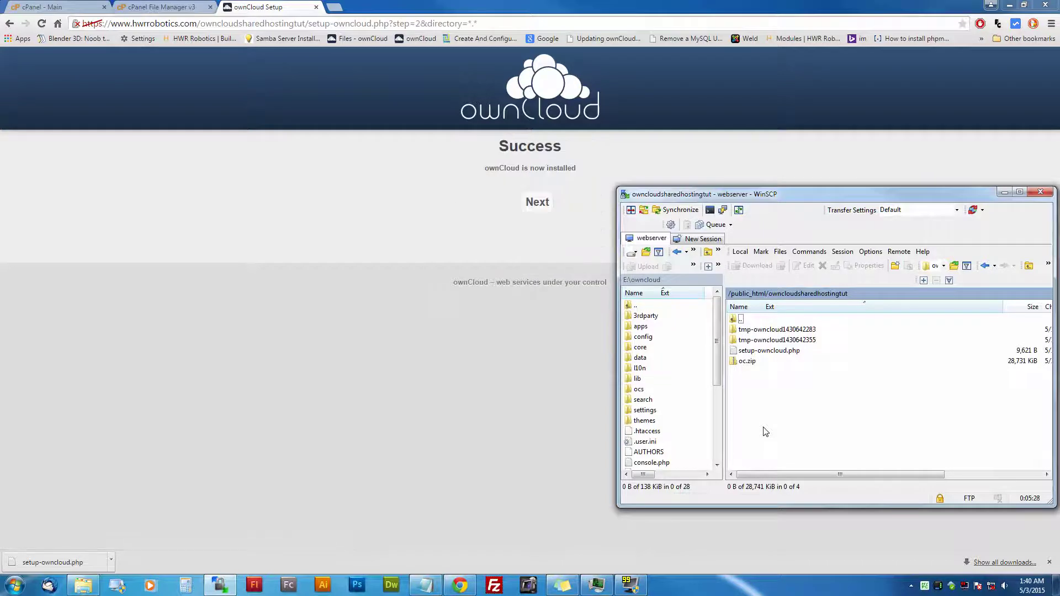
Step: Choose MySQL/MariaDB storage, enter the database and admin credentials, and finish setup
click(545, 215)
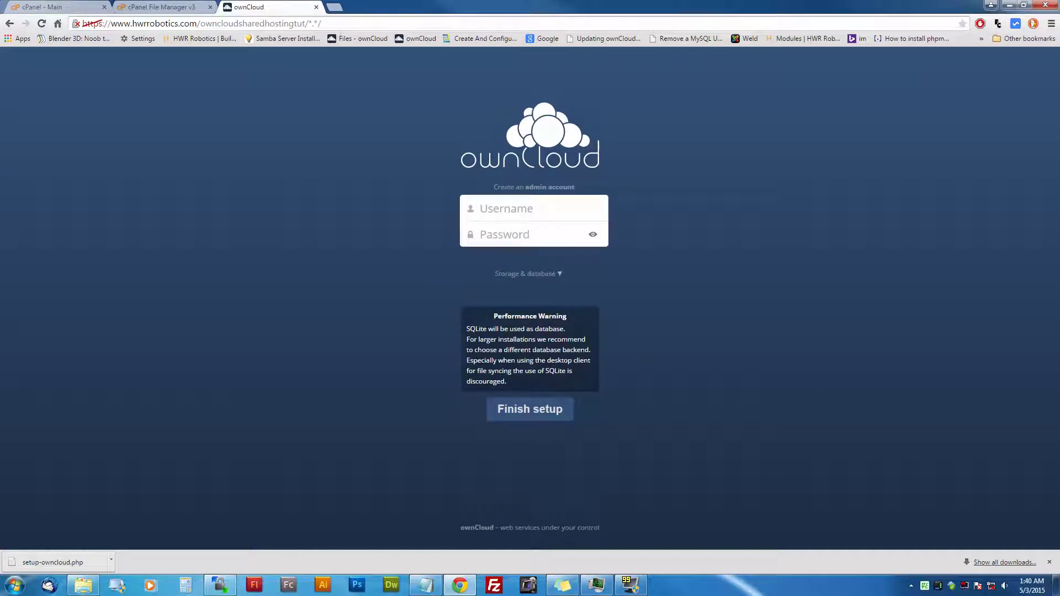
click(530, 274)
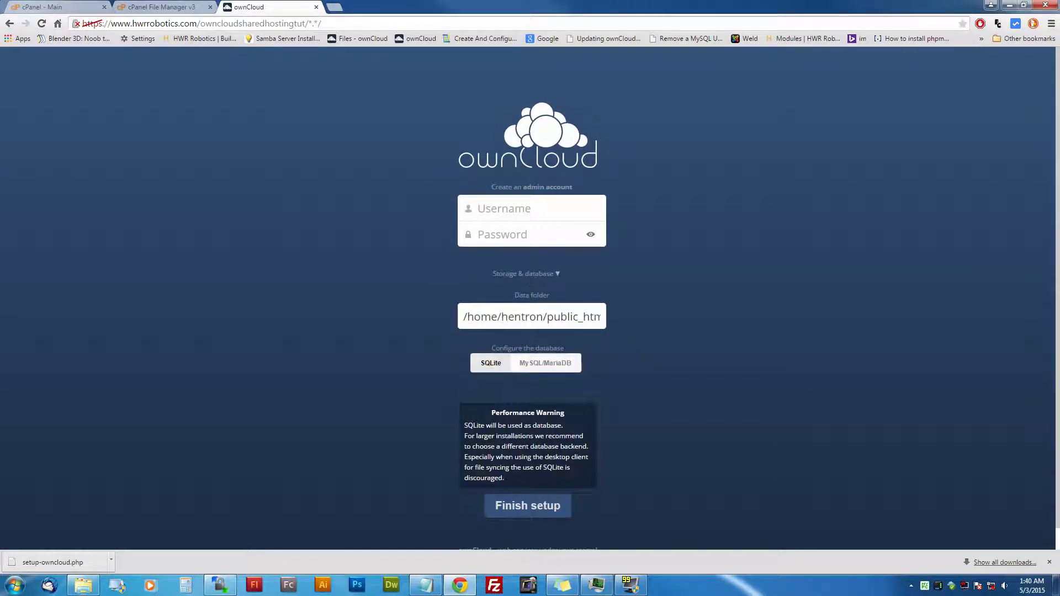
click(539, 362)
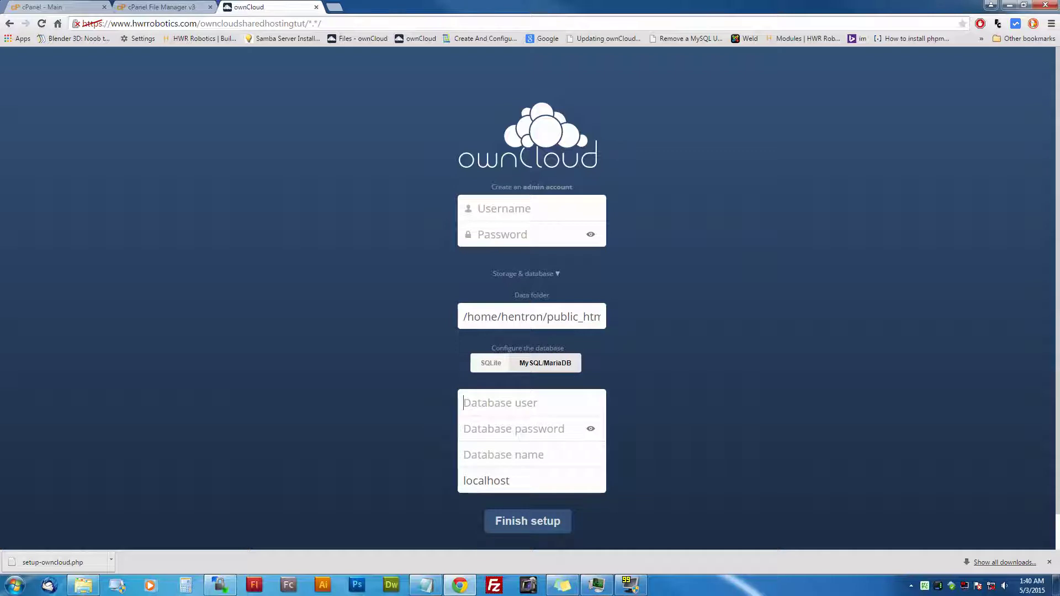
text(owncloudtut)
key(Tab)
text(•••••••••••)
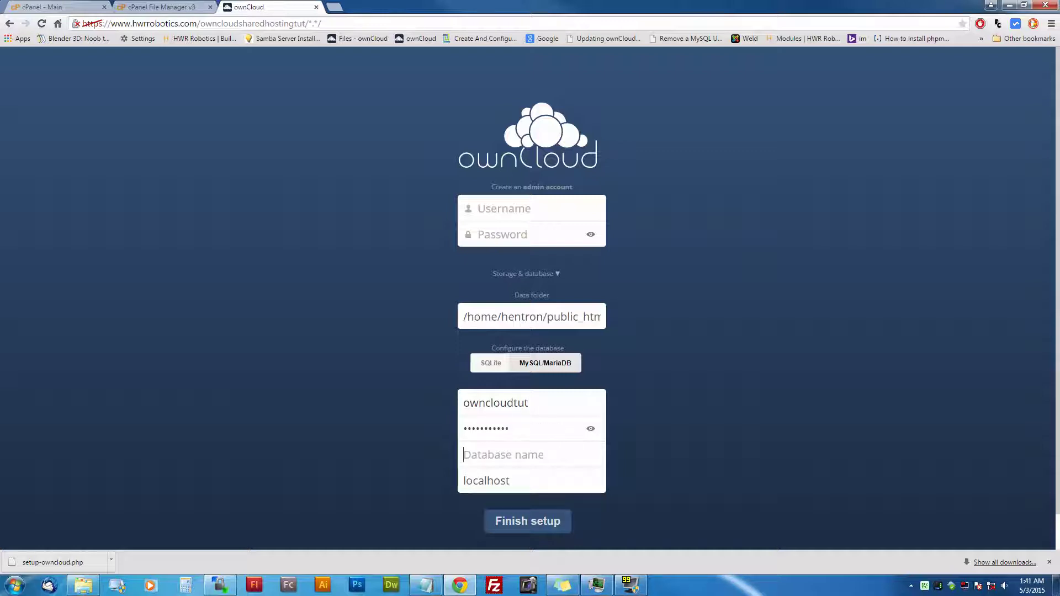
text(owncloudtutowncloudtut)
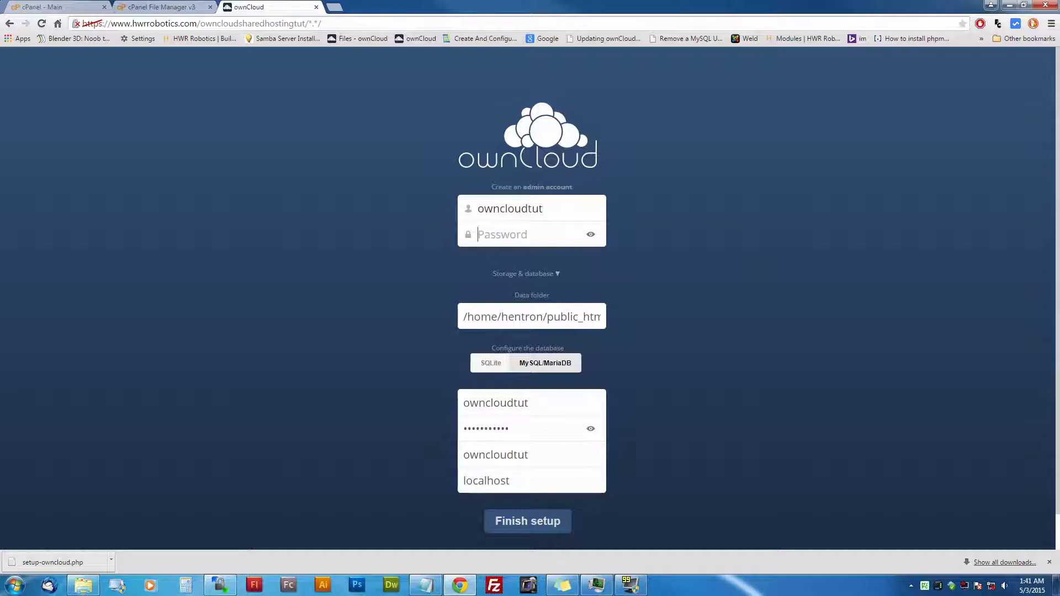
text(owncloudtut)
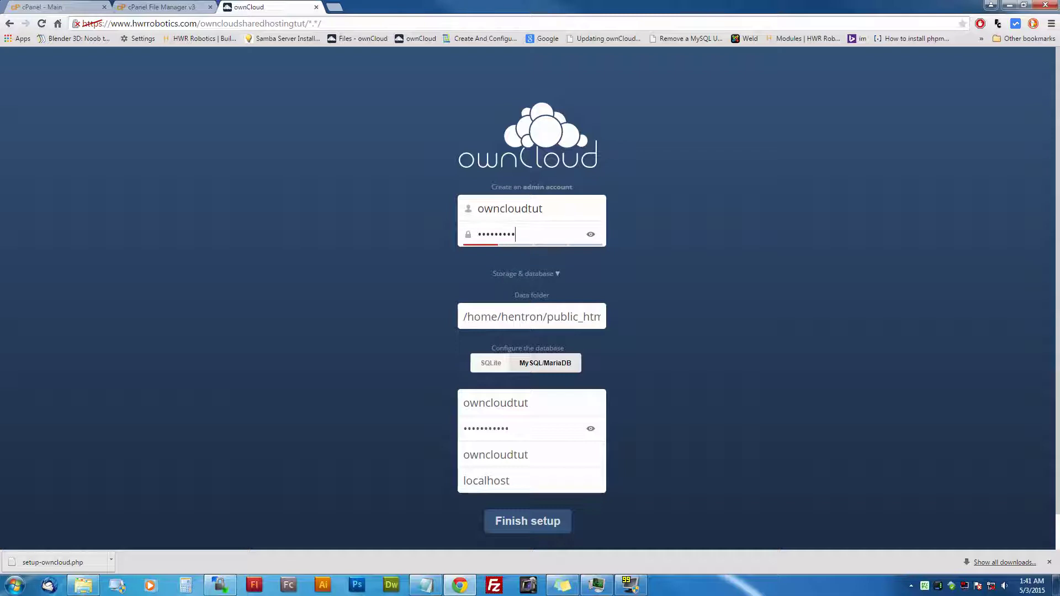
key(BackSpace)
key(BackSpace)
key(BackSpace)
key(BackSpace)
key(BackSpace)
key(BackSpace)
key(BackSpace)
key(BackSpace)
key(BackSpace)
key(BackSpace)
key(BackSpace)
text(owncloudtut)
key(Return)
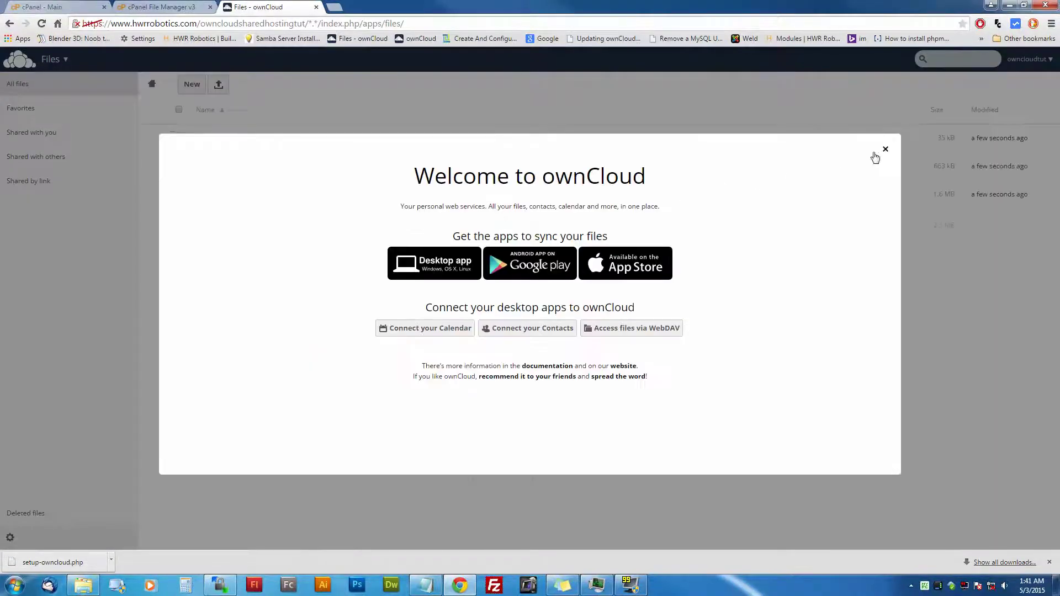
Step: Close the Welcome to ownCloud dialog
click(884, 151)
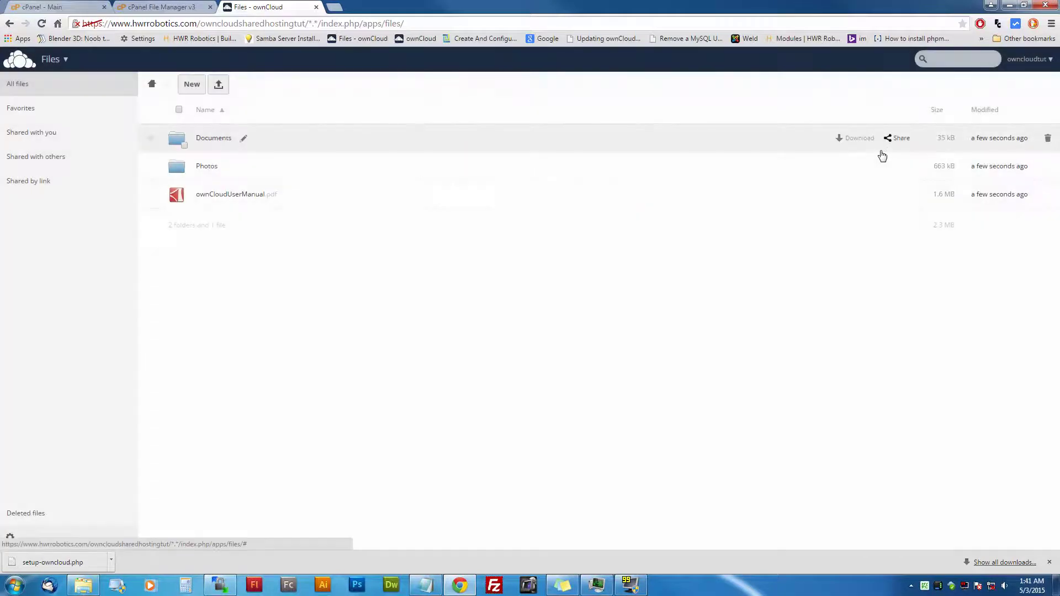
Step: Upload setup-owncloud.php to the ownCloud Files list
click(215, 90)
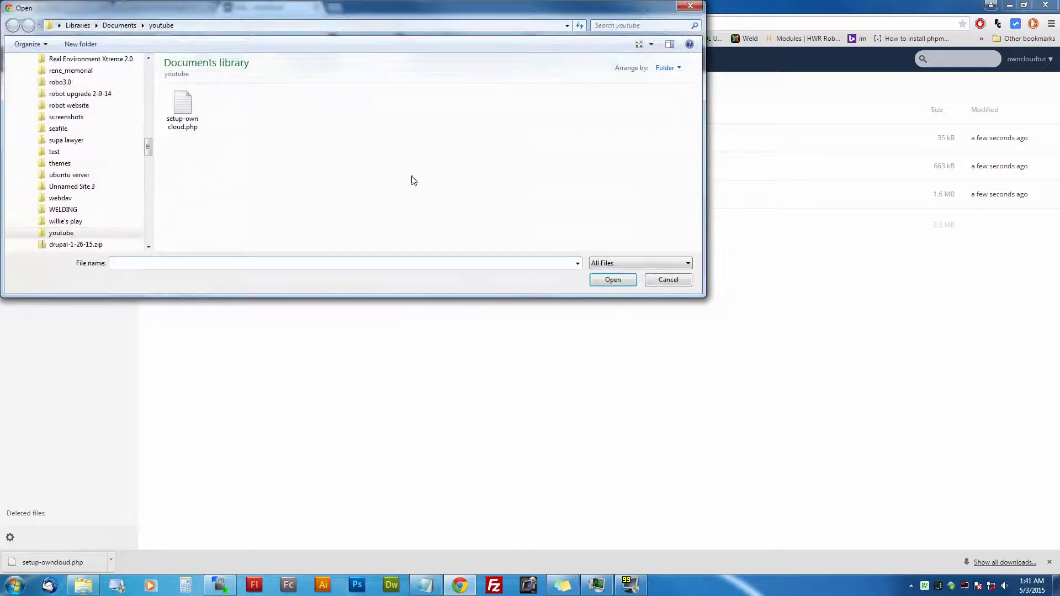
click(182, 107)
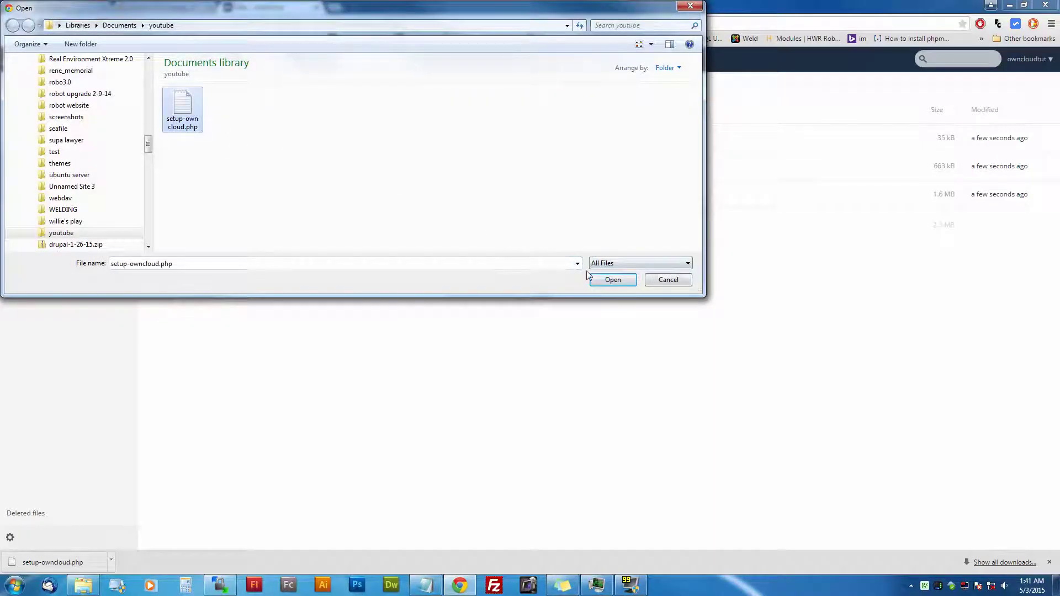
click(592, 278)
Step: Create a new empty text file named Congrats.txt
click(192, 86)
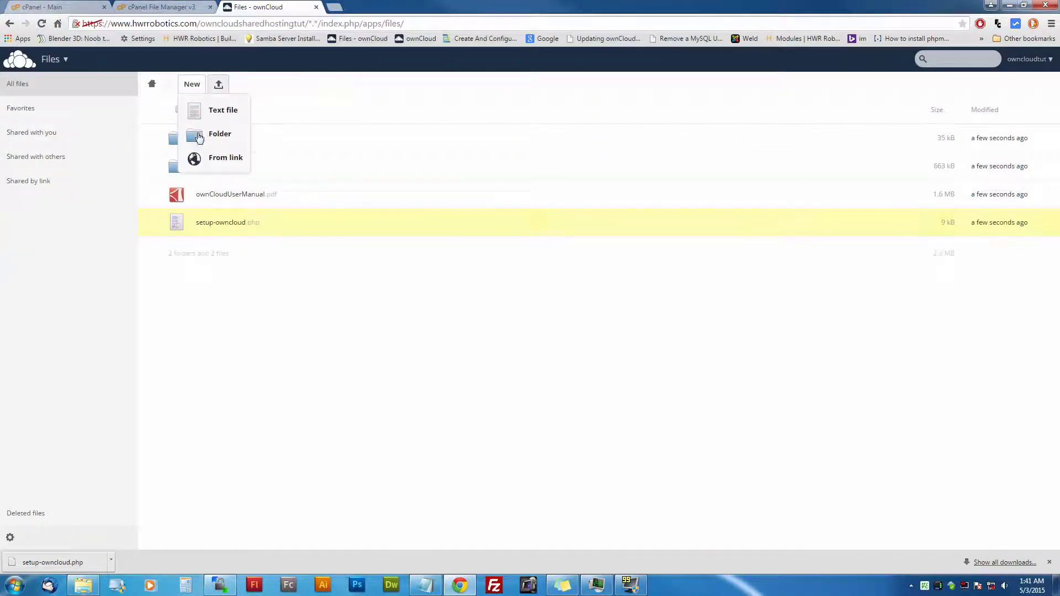
click(216, 116)
text(config)
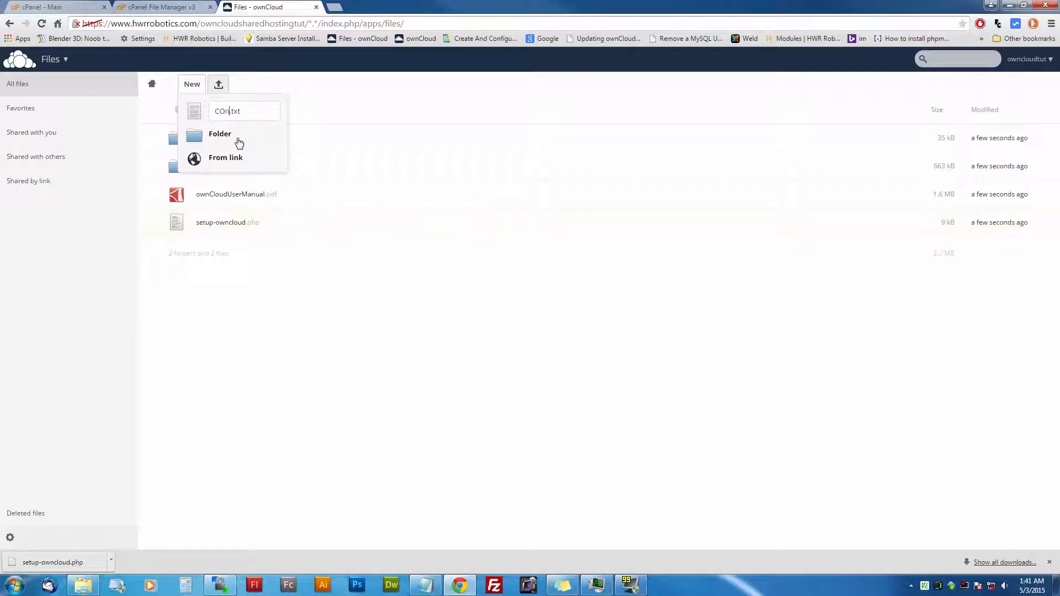
key(BackSpace)
key(BackSpace)
key(BackSpace)
key(BackSpace)
key(BackSpace)
text(grats)
key(Return)
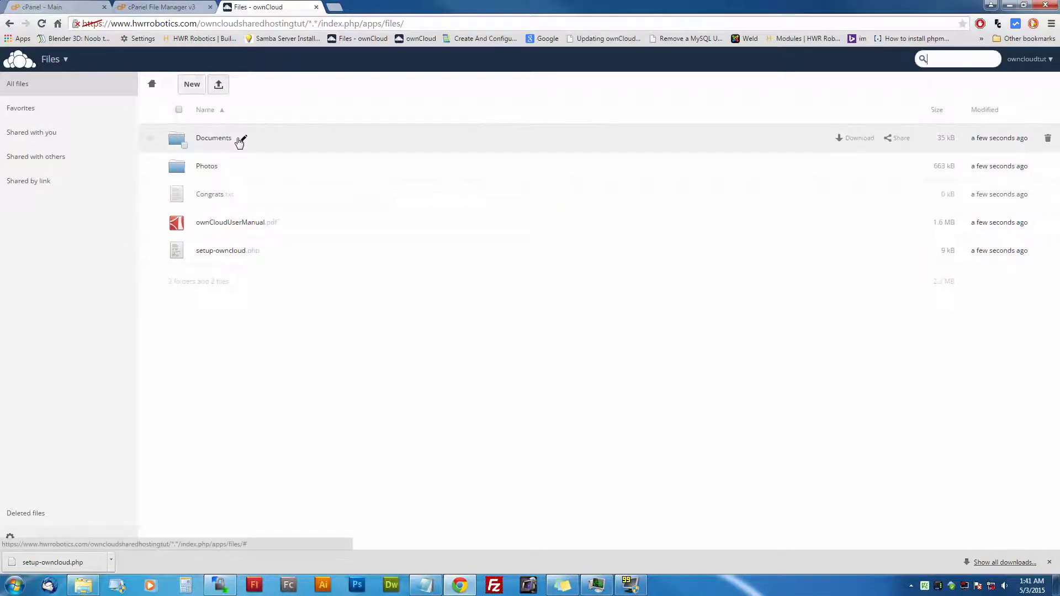
Step: In Congrats.txt, write that ownCloud is installed and max upload is only 513mb
click(206, 195)
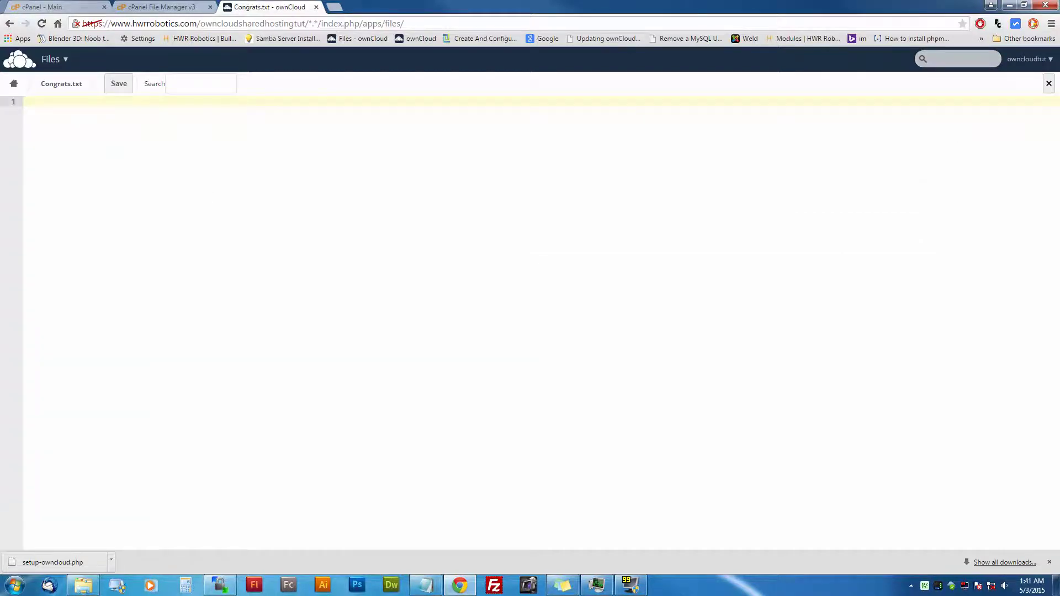
text(You are)
key(BackSpace)
key(BackSpace)
key(BackSpace)
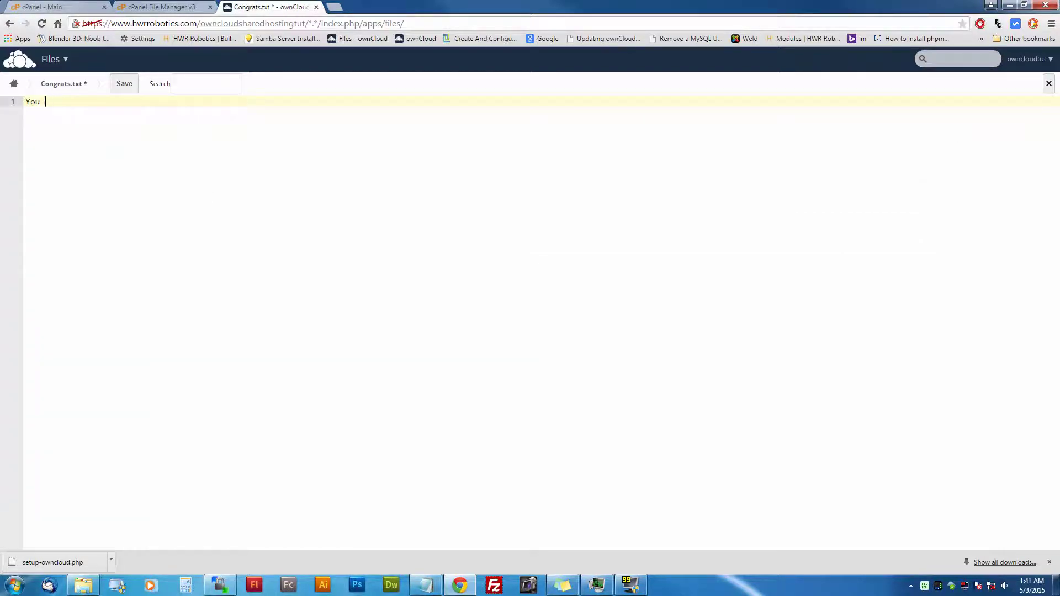
text(hva)
key(BackSpace)
key(BackSpace)
text(ave now installed ownlc)
text(ou)
key(BackSpace)
key(BackSpace)
key(BackSpace)
text(loud as you )
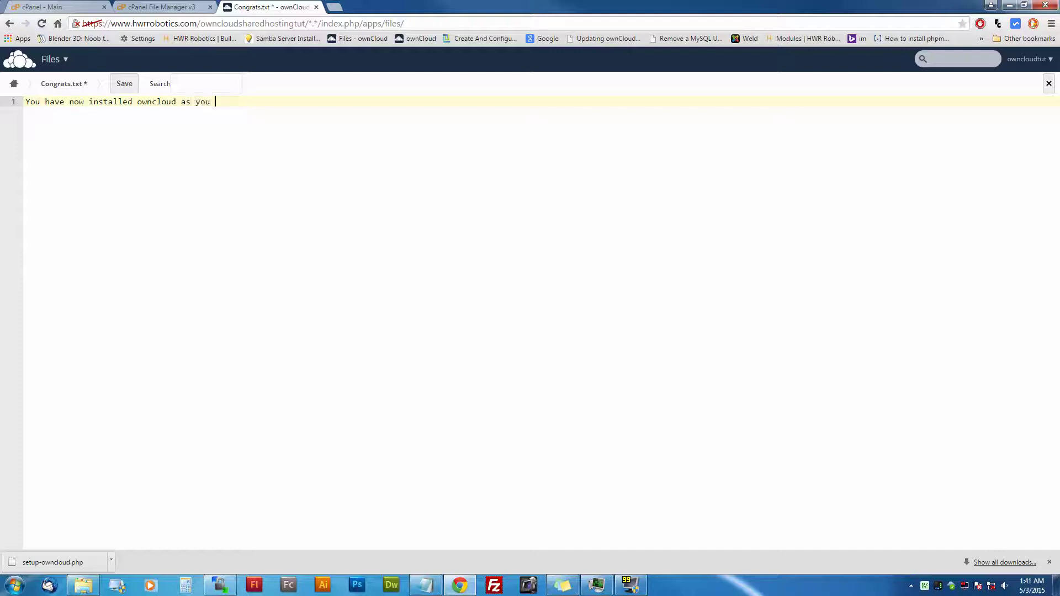
text(can see your max upload is only 51)
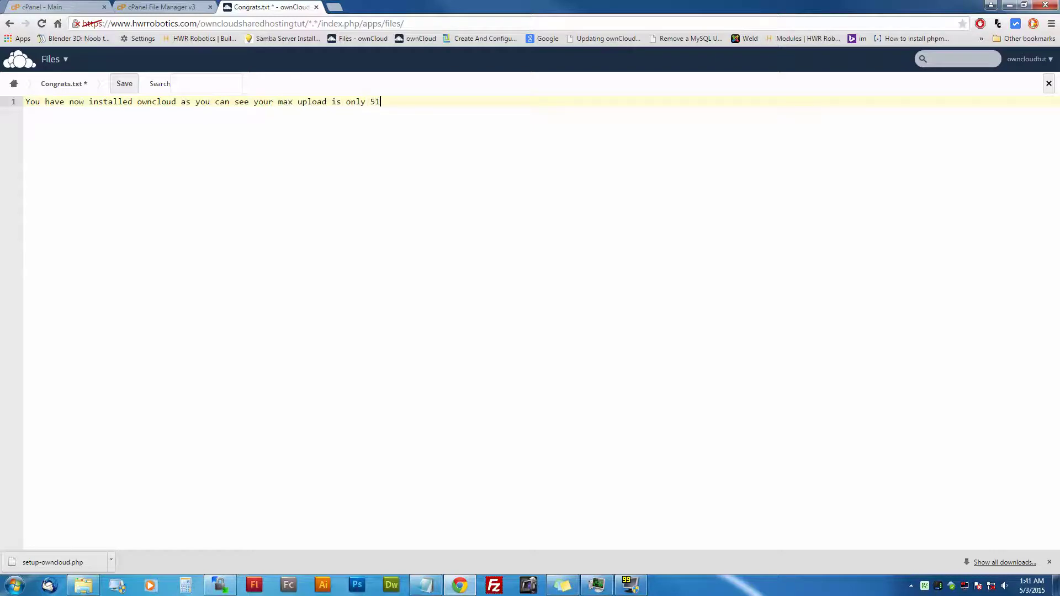
text(3mb to increase that plea)
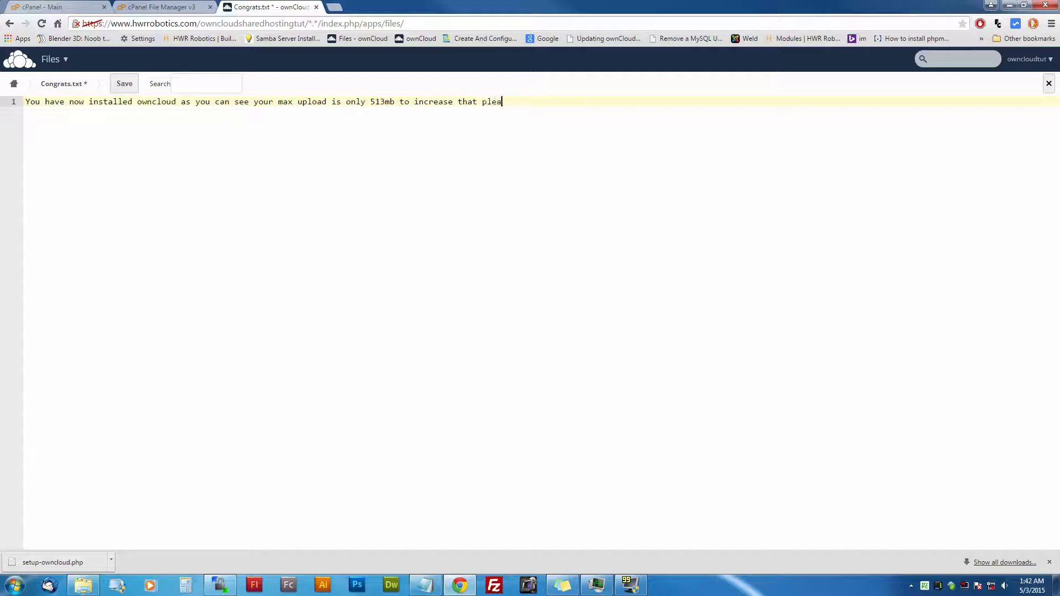
text(se go to www.hwrrobotics.com/)
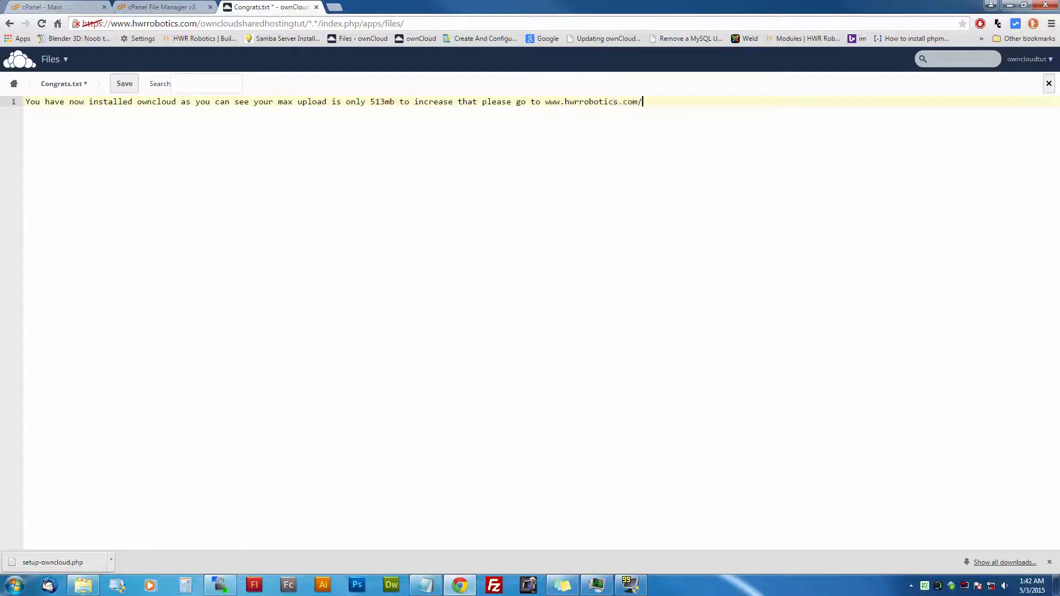
click(334, 6)
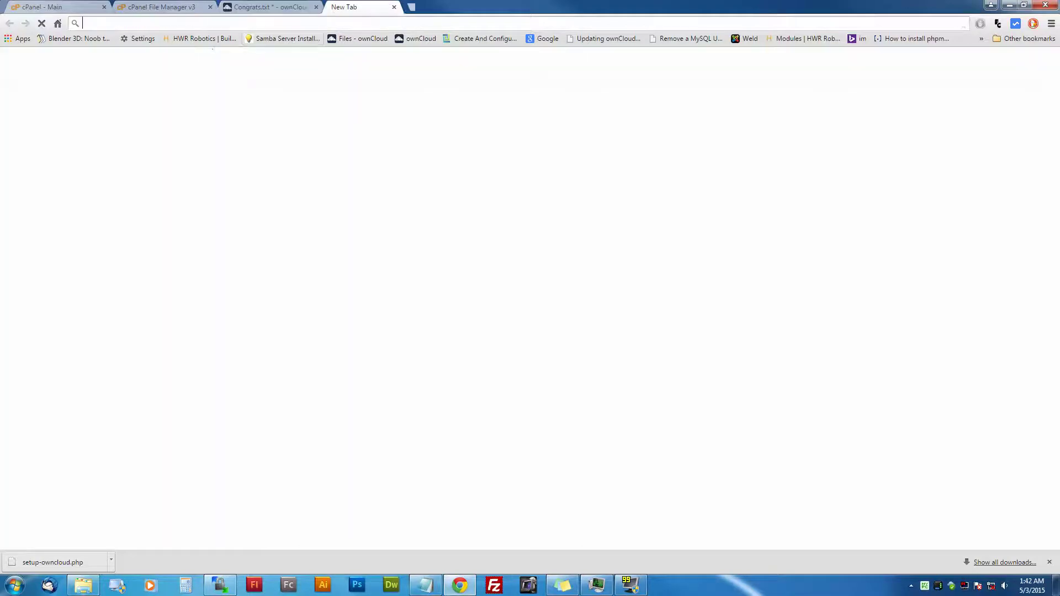
Step: Copy the URL of HWR Robotics' 'Increasing Owncloud Upload Size Tutorial Video' page, returning to Congrats.txt
click(200, 38)
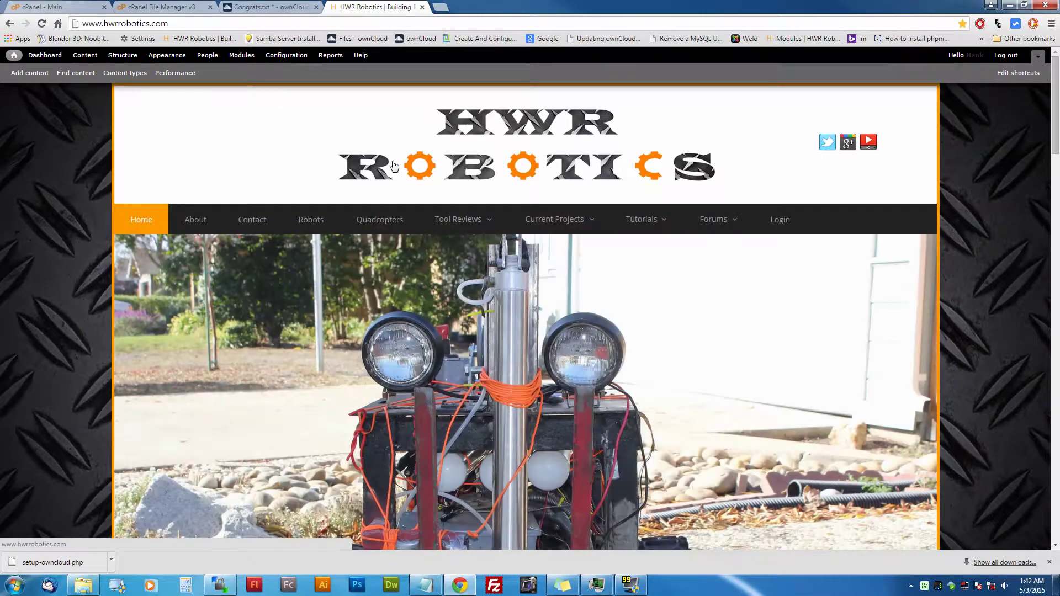
scroll(389, 208, down, 8)
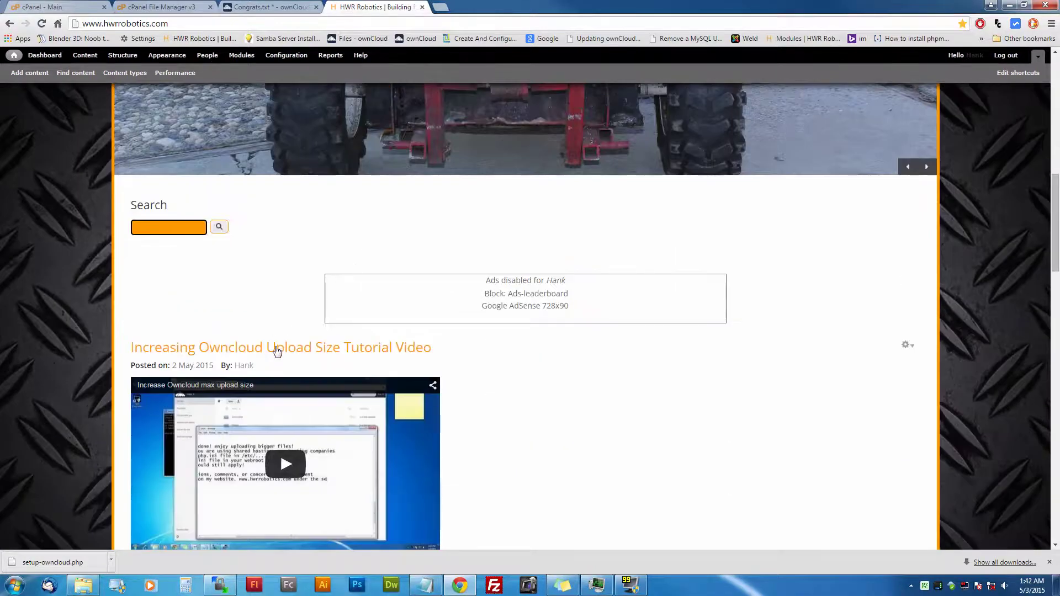
click(277, 350)
scroll(298, 352, down, 4)
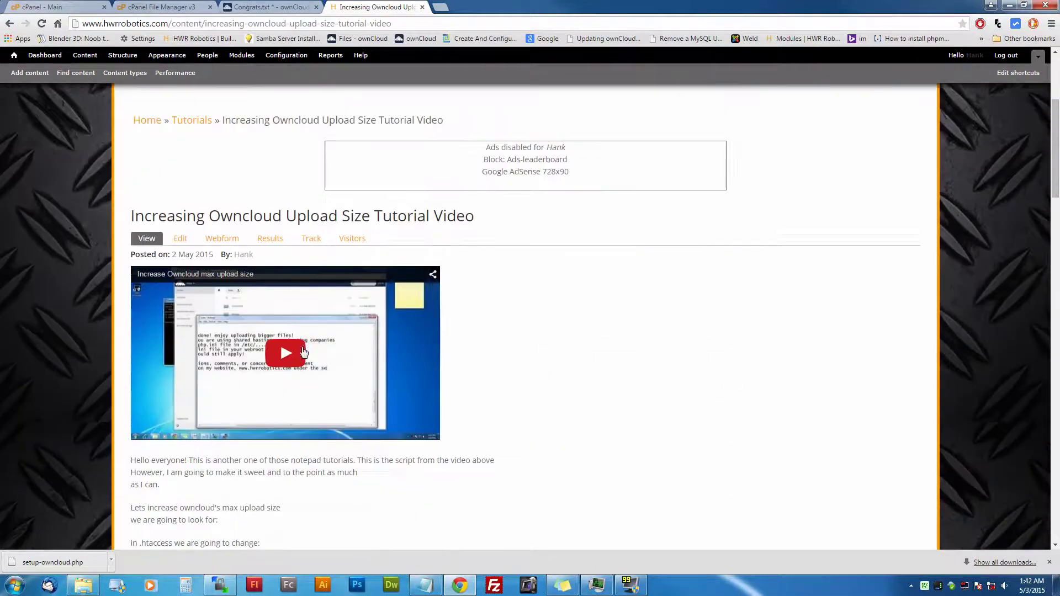
scroll(303, 351, down, 1)
right_click(263, 24)
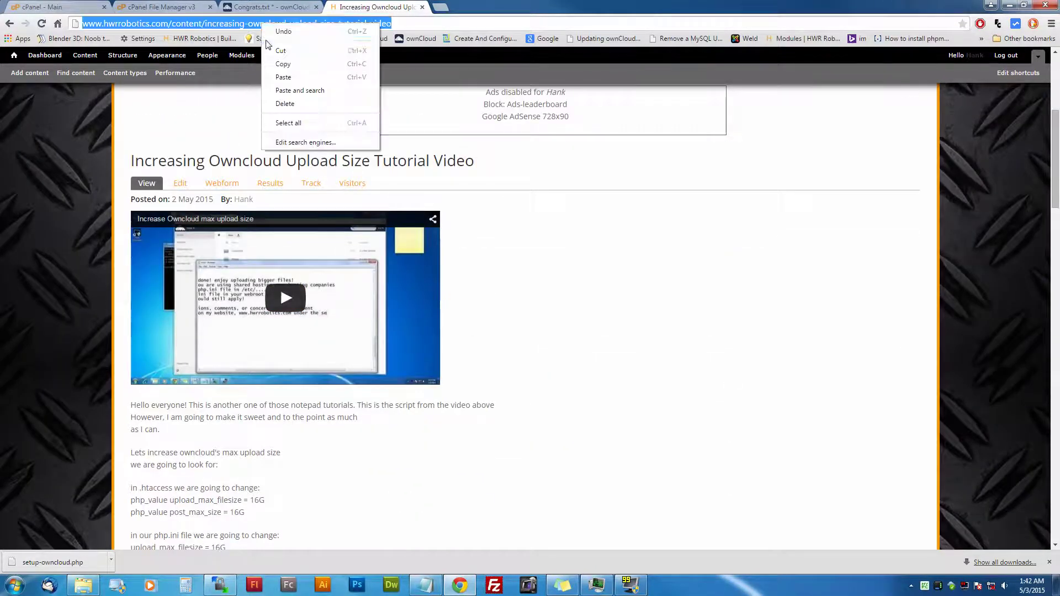
click(283, 64)
click(247, 8)
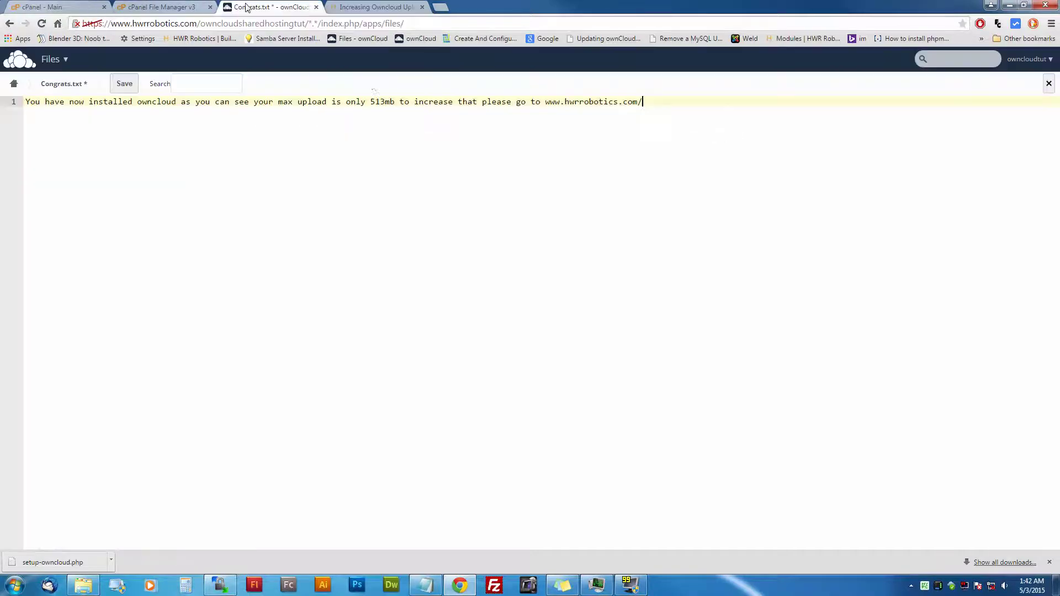
drag(643, 101, 545, 102)
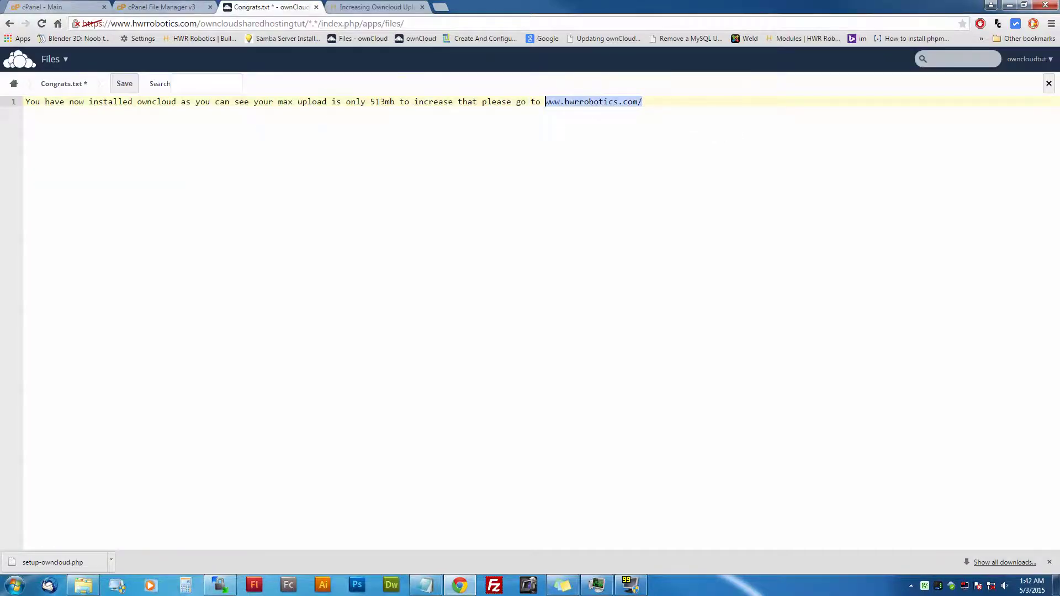
key(ctrl+v)
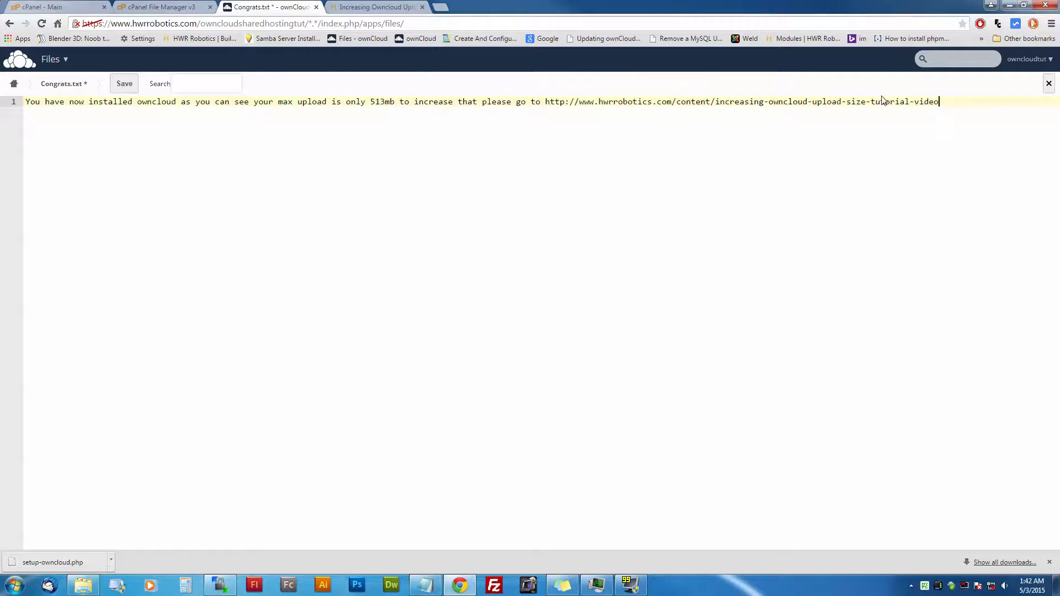
key(Return)
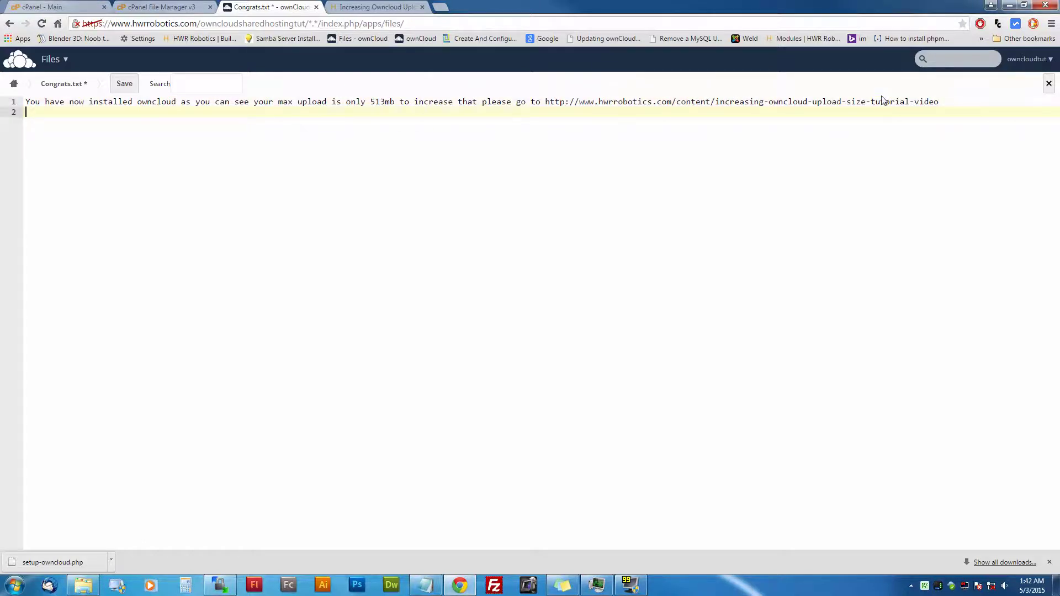
text(If you have any problems please comm)
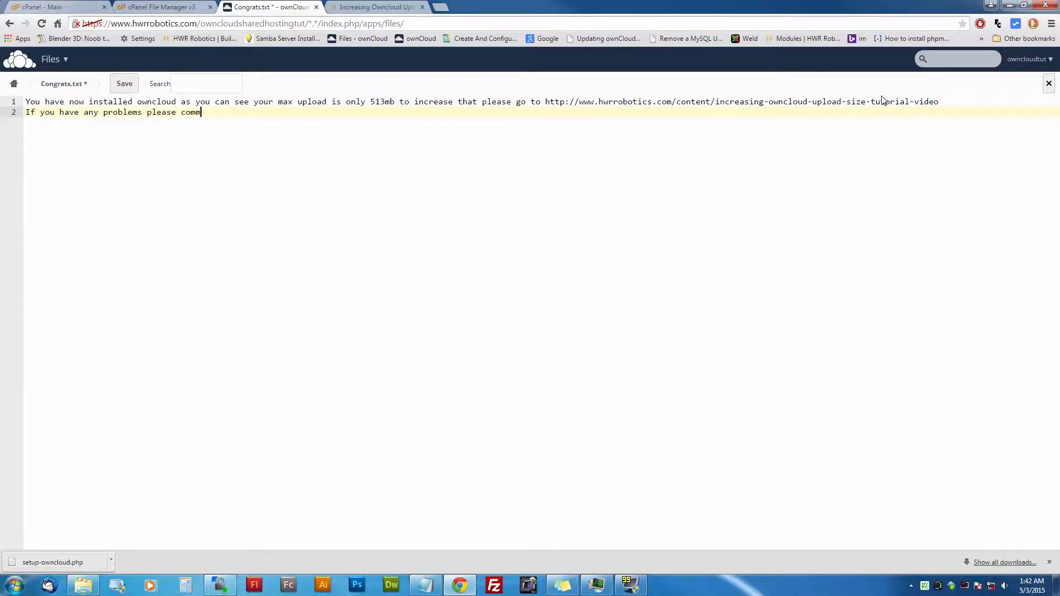
text(ent this video on Youtube)
Step: Add a third line saying problems can also be posted to the website, then return to the tutorial page
key(Return)
text(Or yo)
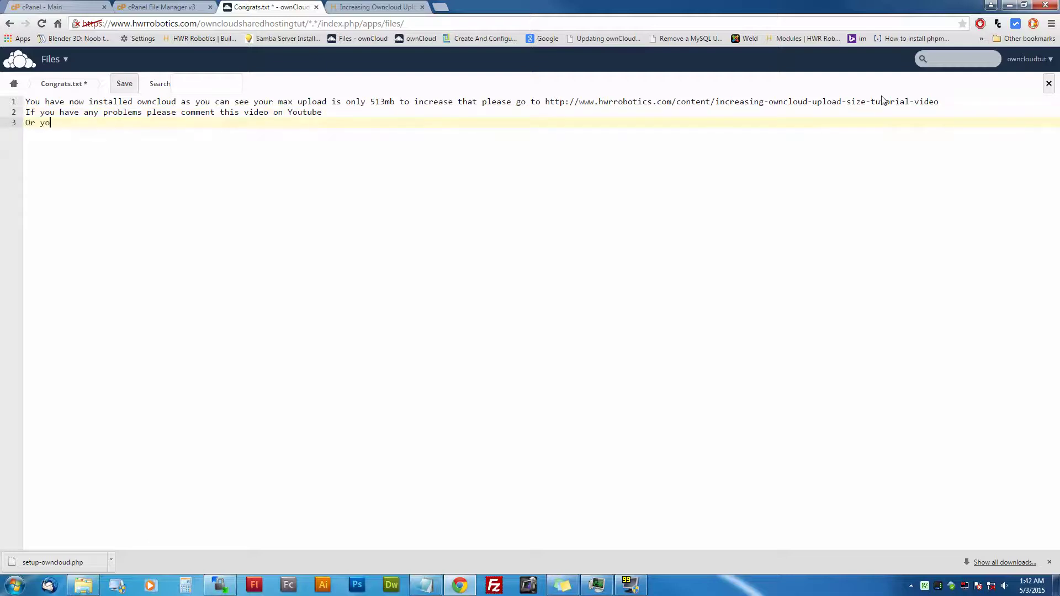
text(u can also post them to my website as I w)
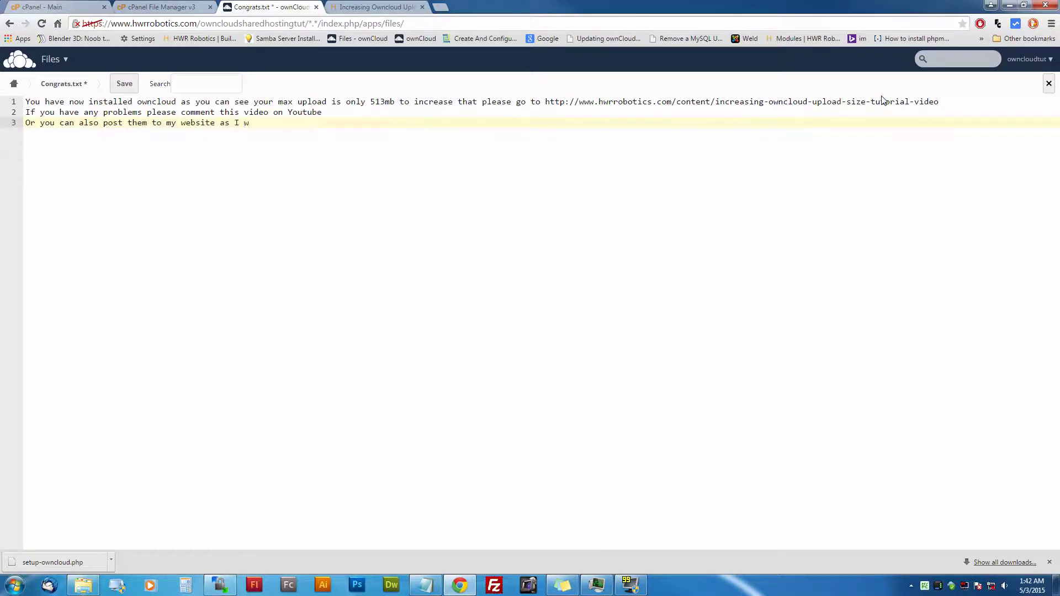
text(I can show you in a co)
key(BackSpace)
key(BackSpace)
key(BackSpace)
key(BackSpace)
key(BackSpace)
key(BackSpace)
key(BackSpace)
text(well right now)
click(398, 7)
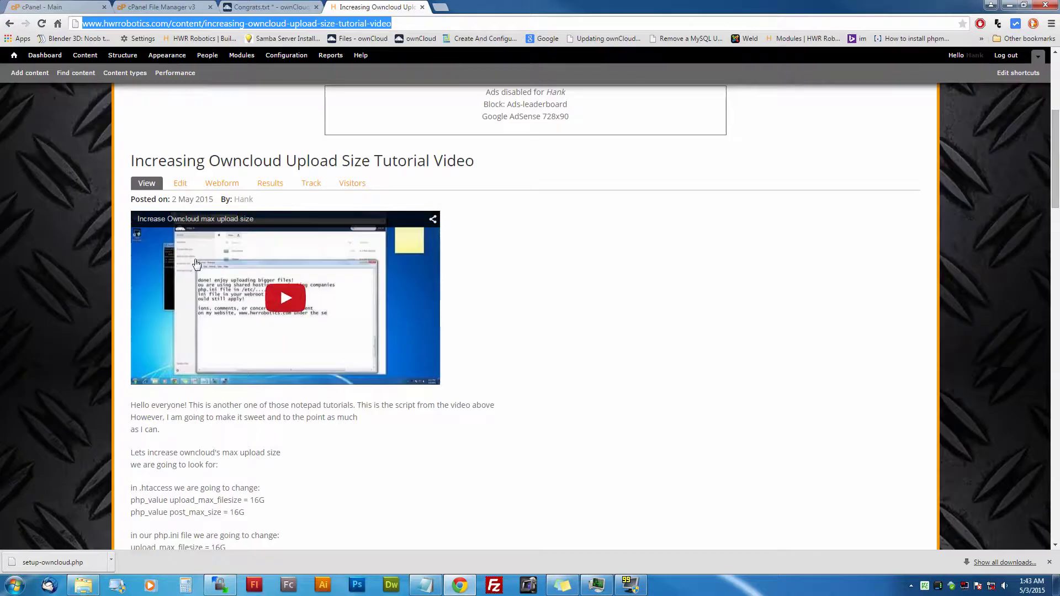
Step: Enter the new comment subject 'How come you use owncloud?' on the tutorial page
scroll(196, 263, down, 18)
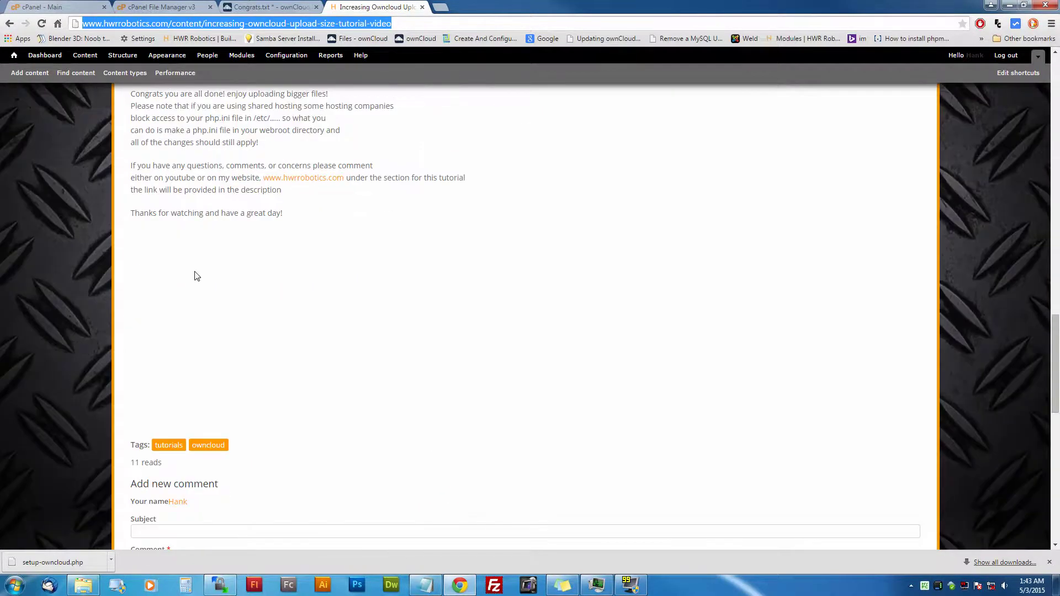
scroll(196, 276, down, 7)
click(157, 145)
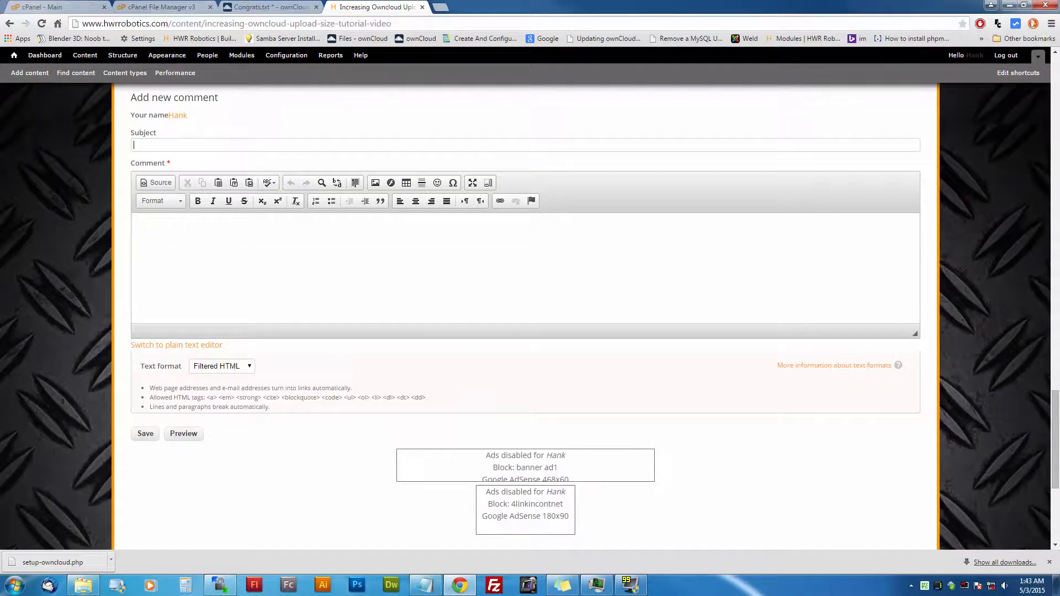
text(How come you use owncloud?)
Step: Write the comment body starting 'Why do you use owncloud ..' and save the comment
click(142, 229)
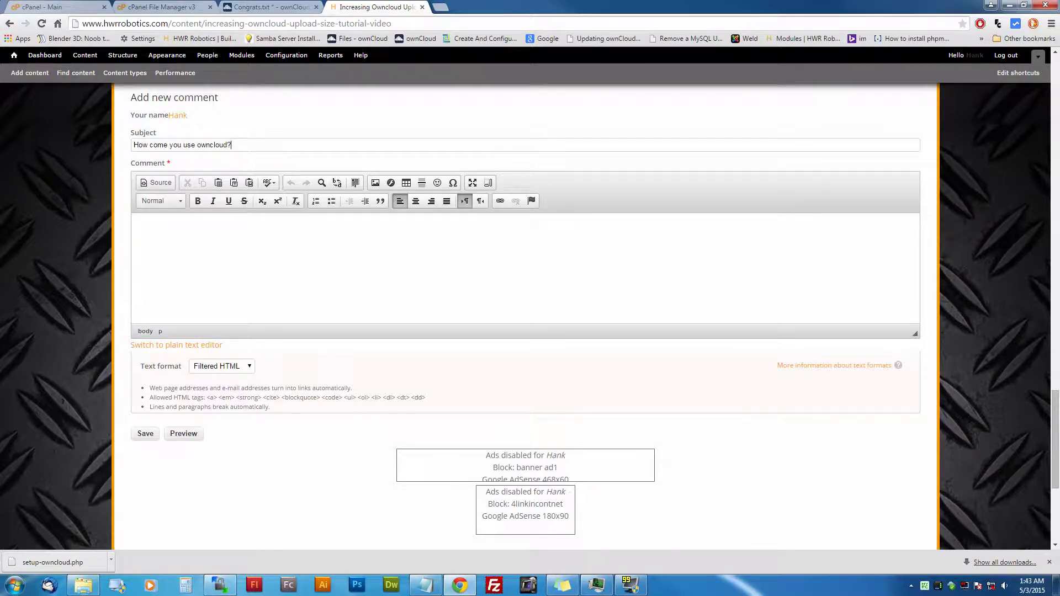
text(Why do you use owncloud )
text(.. or whatever you want to)
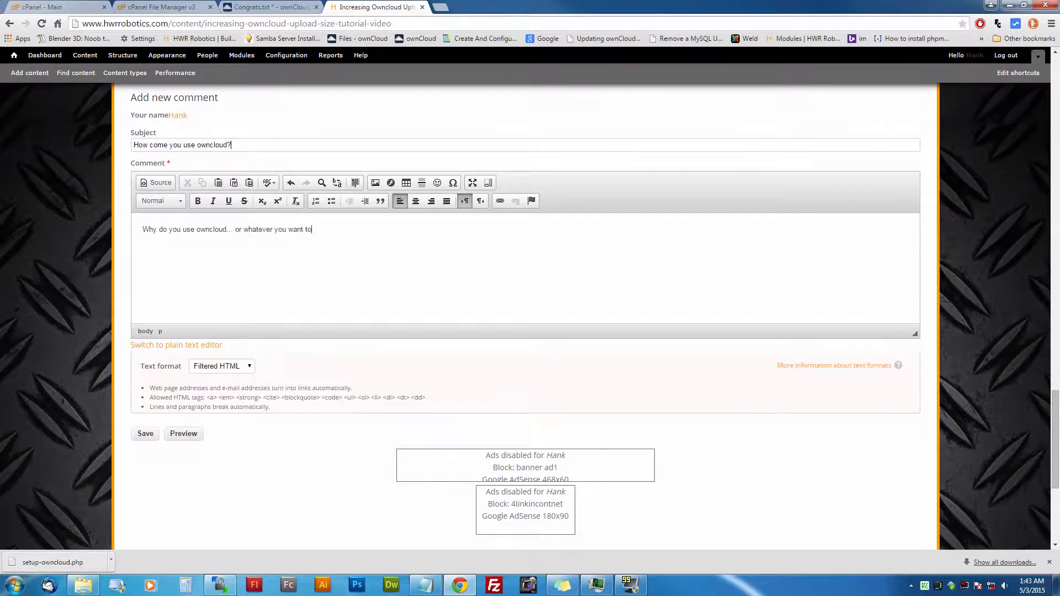
text( enter can be entered here when you are done)
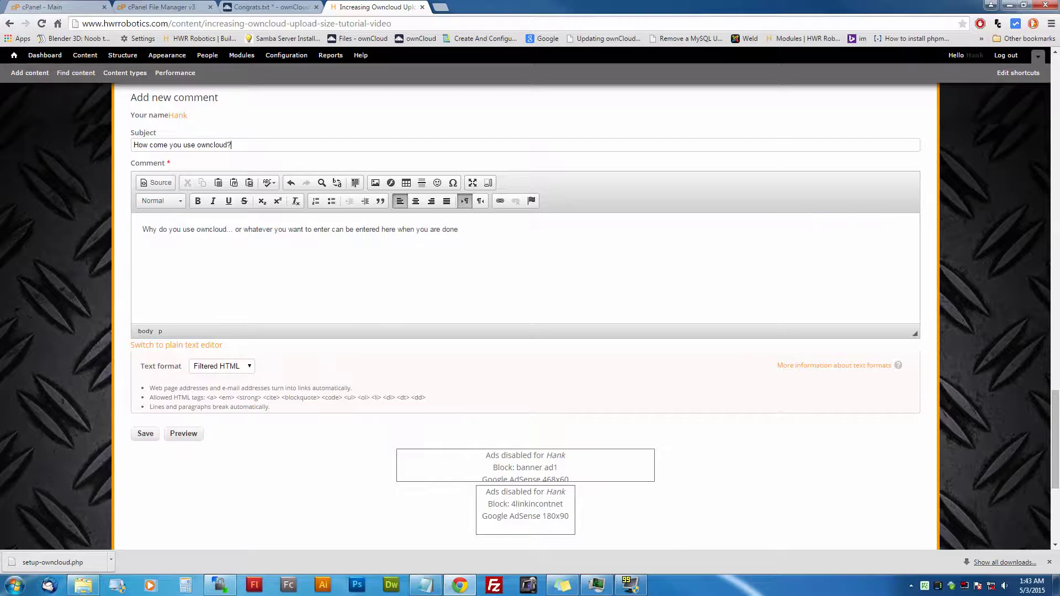
text( just click the save button)
click(151, 435)
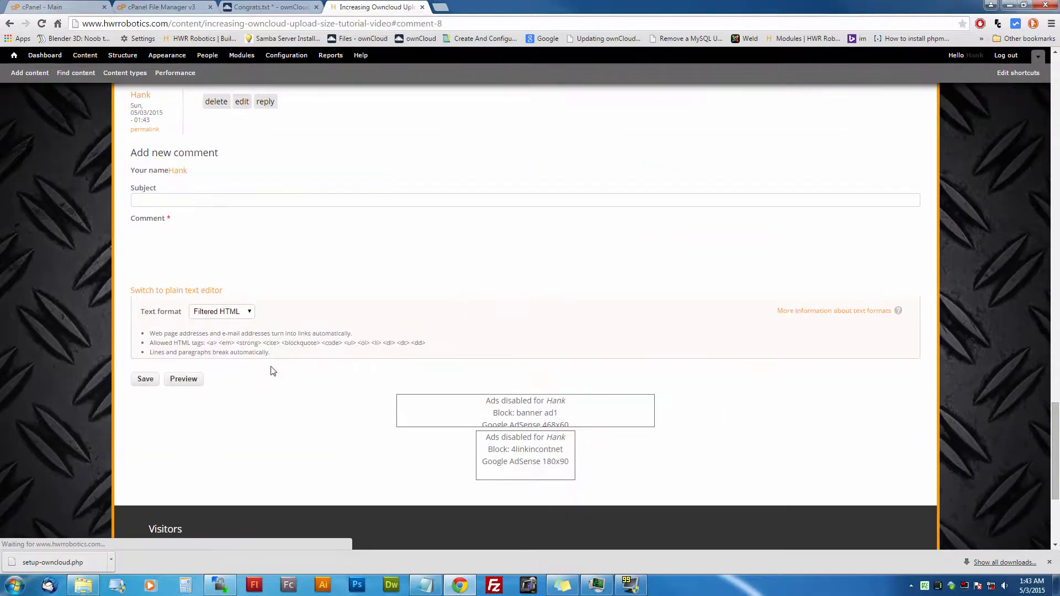
scroll(273, 371, up, 5)
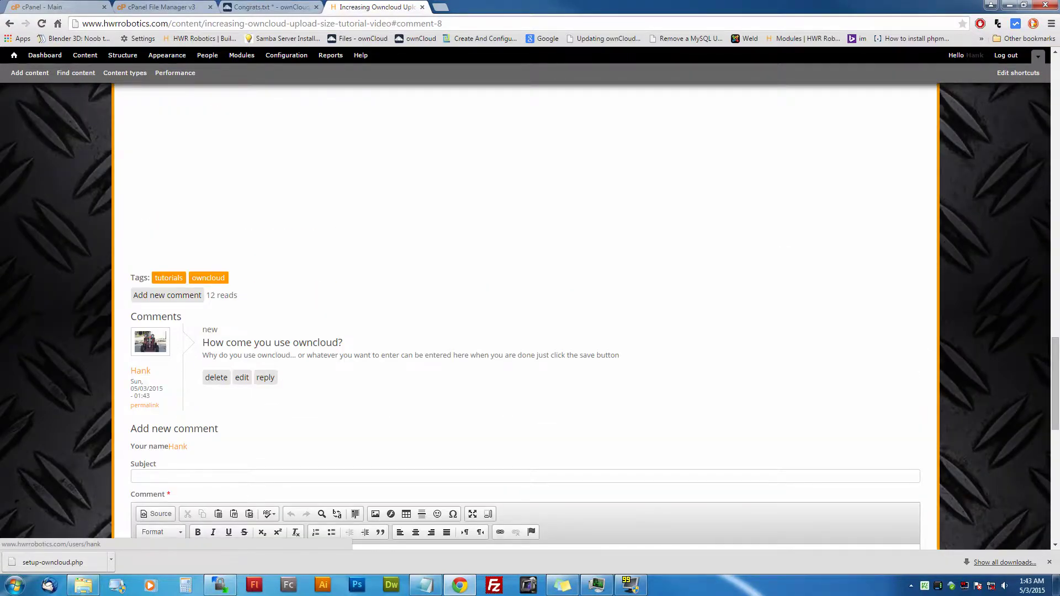
scroll(366, 362, up, 5)
scroll(359, 364, down, 11)
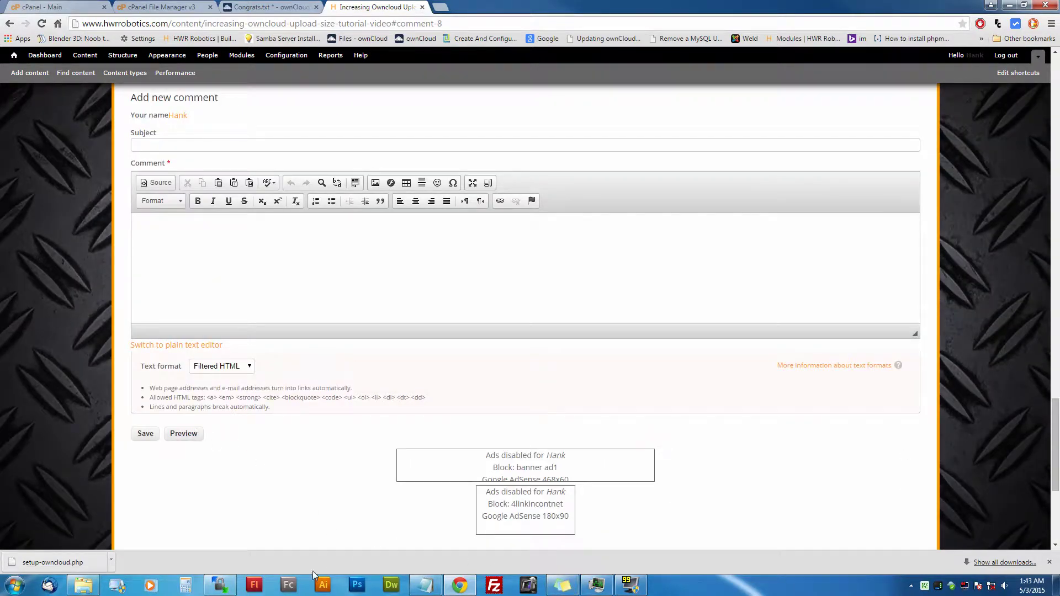
Step: In Congrats.txt add 'Voila you have just added a comment to my website!' and 'I hope this video helped you!'
click(244, 6)
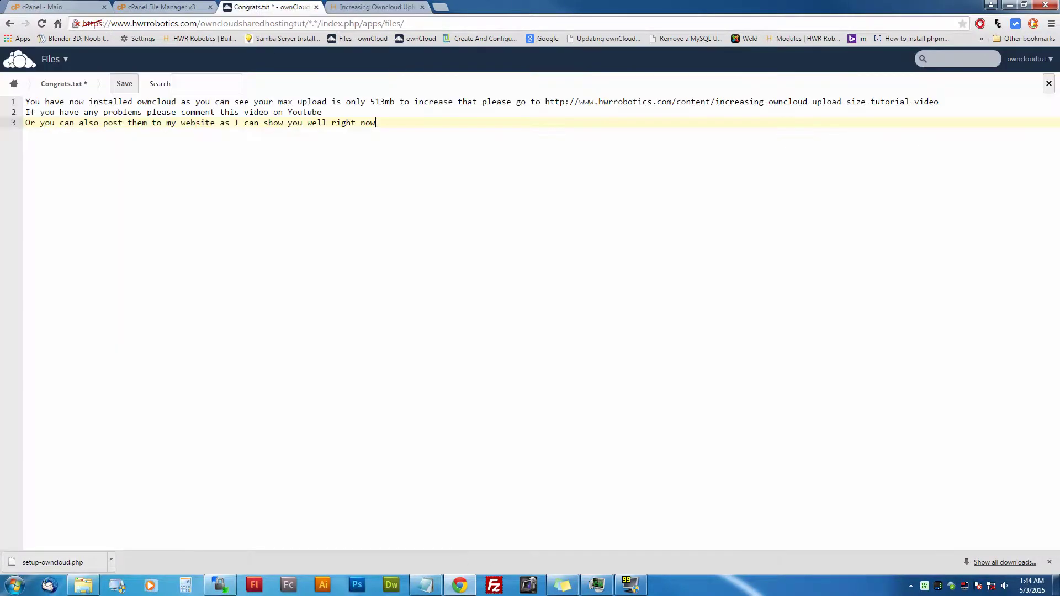
key(Return)
text(Voil)
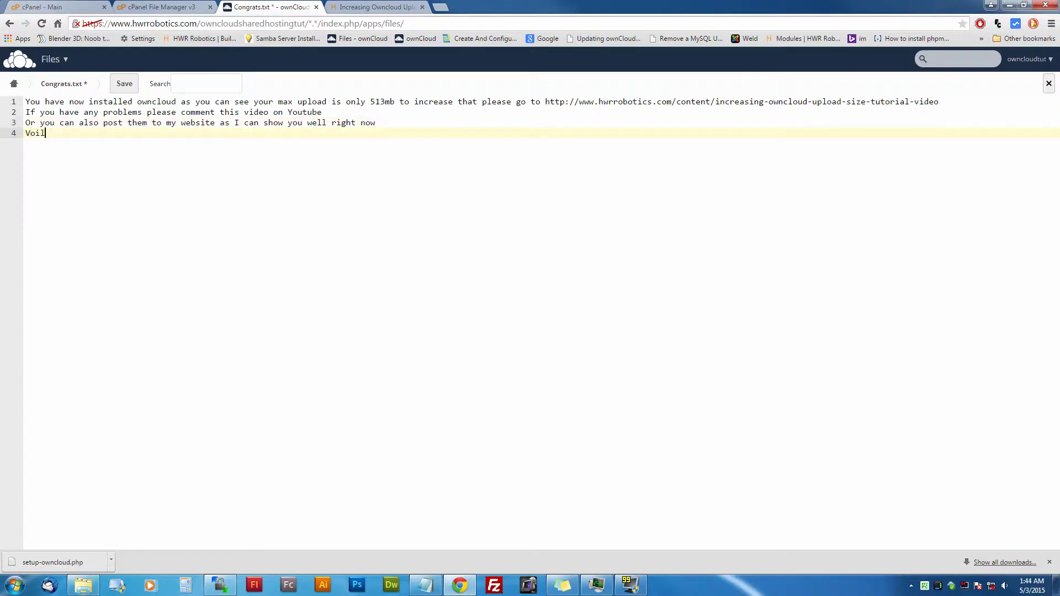
text(a you have just added a comment to )
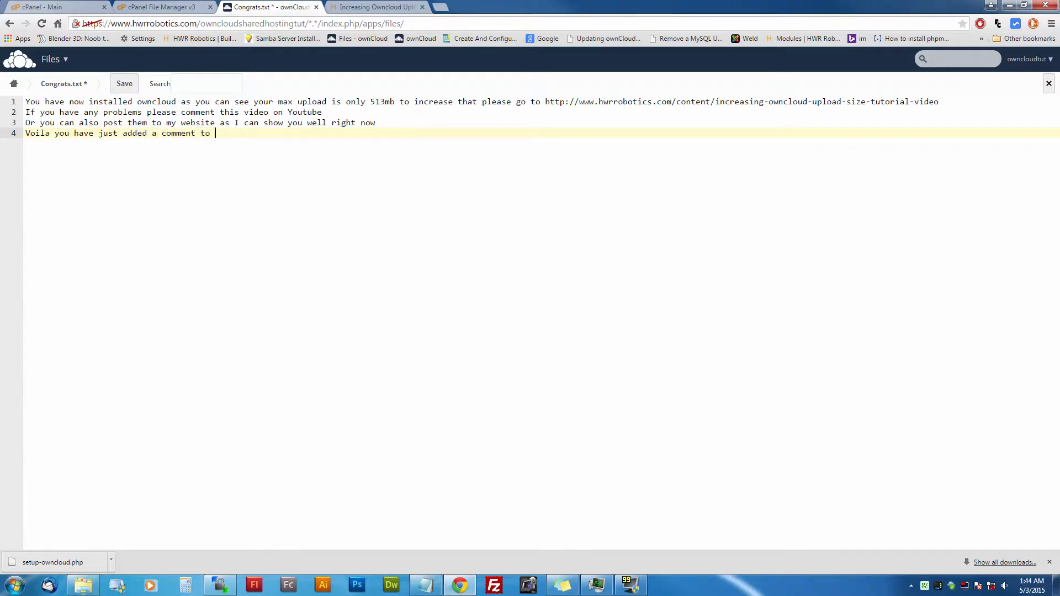
text(my website!)
key(Return)
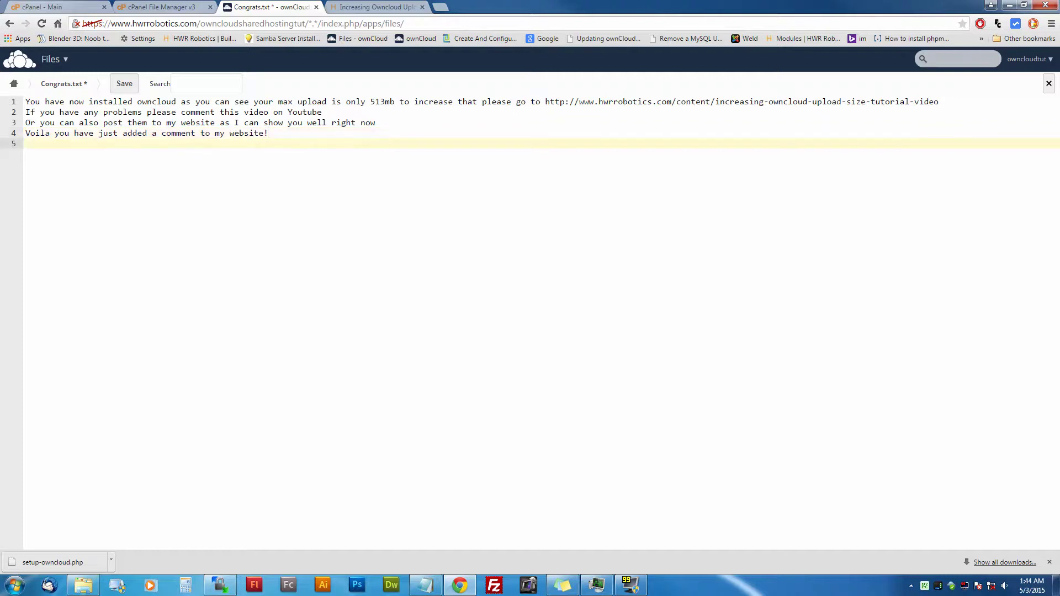
text(I hope this video helped you!)
Step: Add a line reading 'If not, well you know what do to'
key(Return)
text(i)
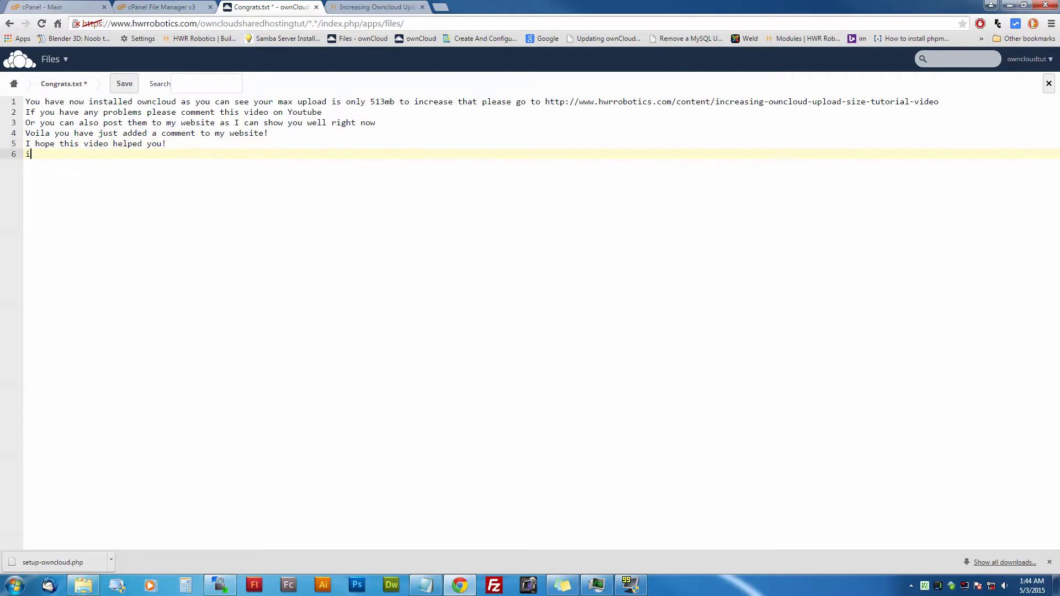
text(g If not)
text(w)
key(BackSpace)
key(BackSpace)
text(, well you know what do to)
Step: Add 'Owncloud has a great community to help you out too!' and 'Thanks for Watching and Have a Great Day!'
key(Return)
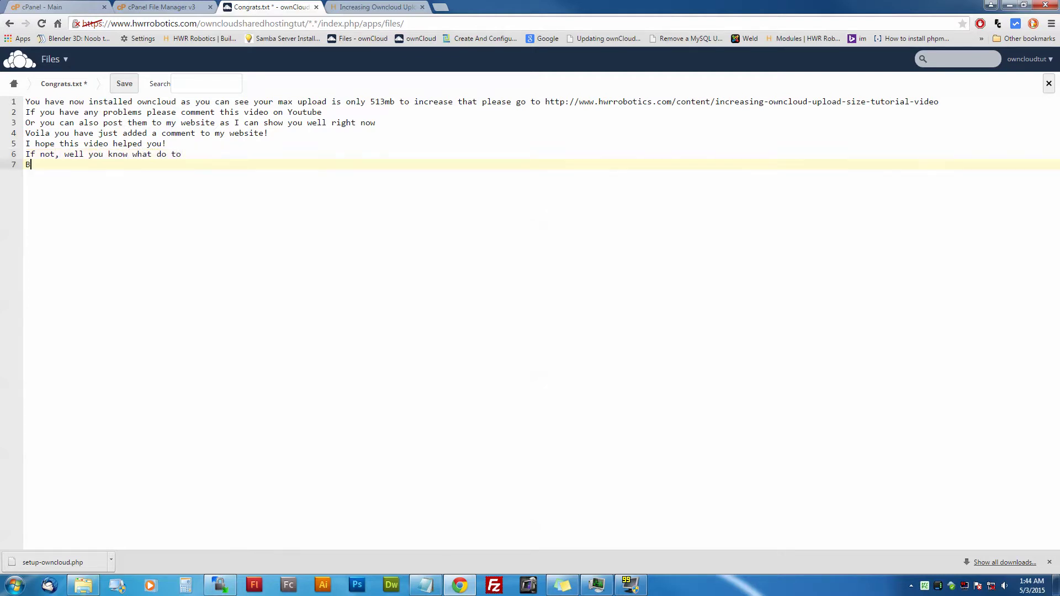
text(BTW the)
key(BackSpace)
text(Owncloud has a great community to help you ou)
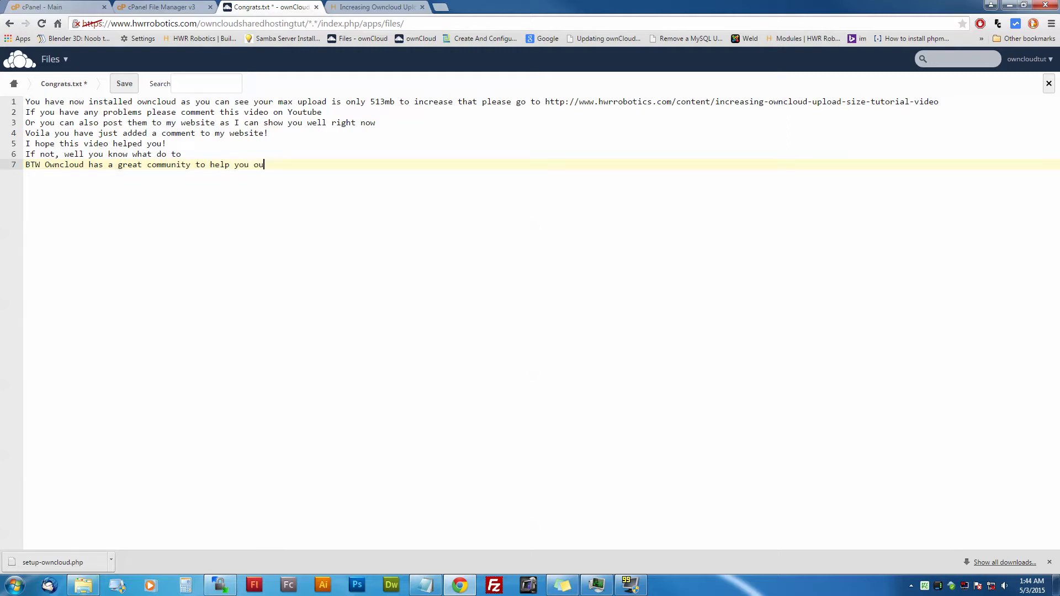
text(t too!)
key(Return)
text(Tha)
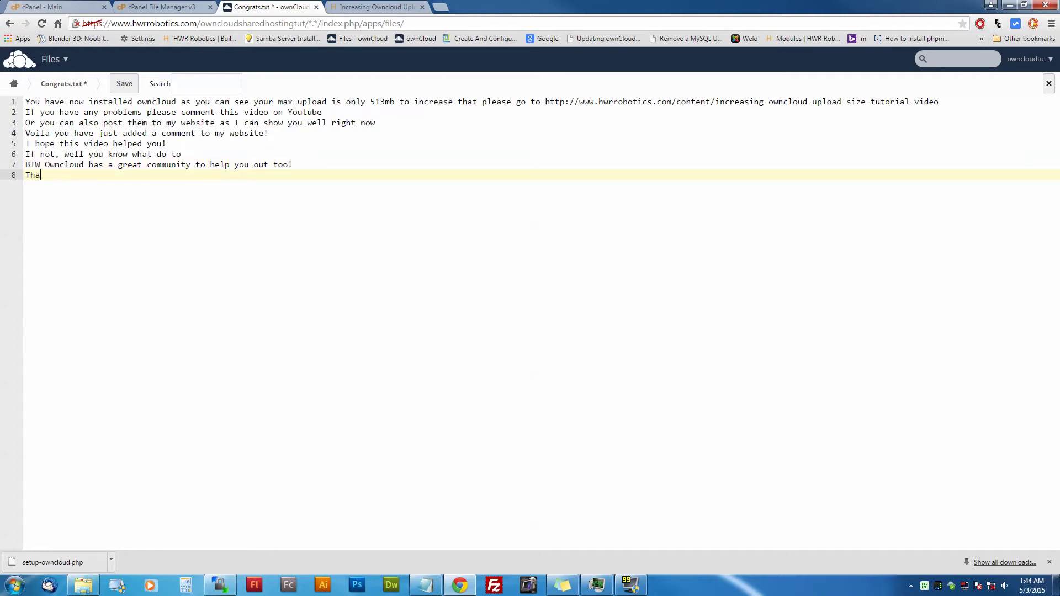
text(nks for Watching and Have a Great Day!)
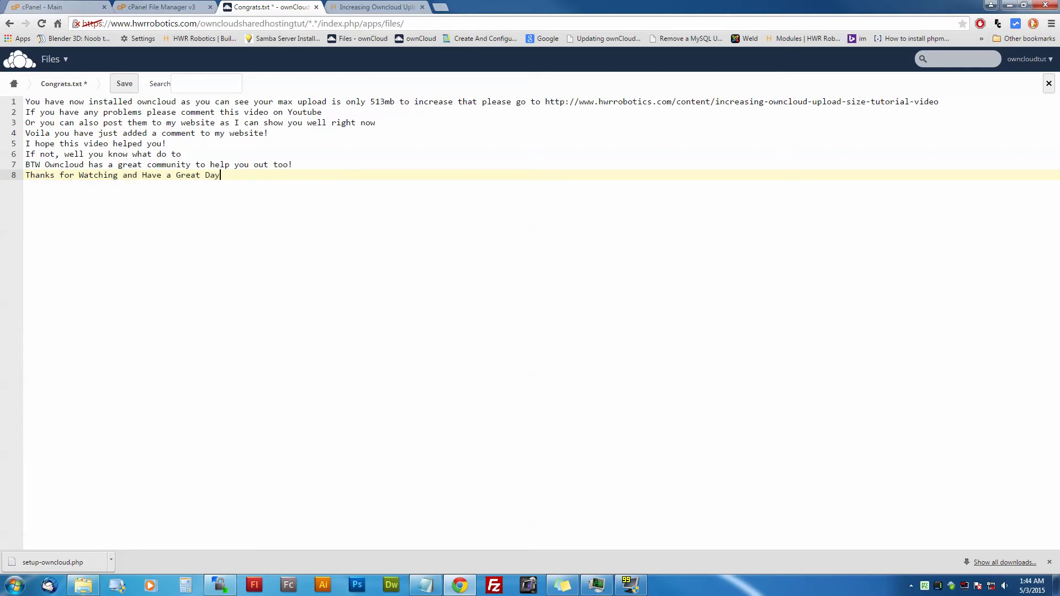